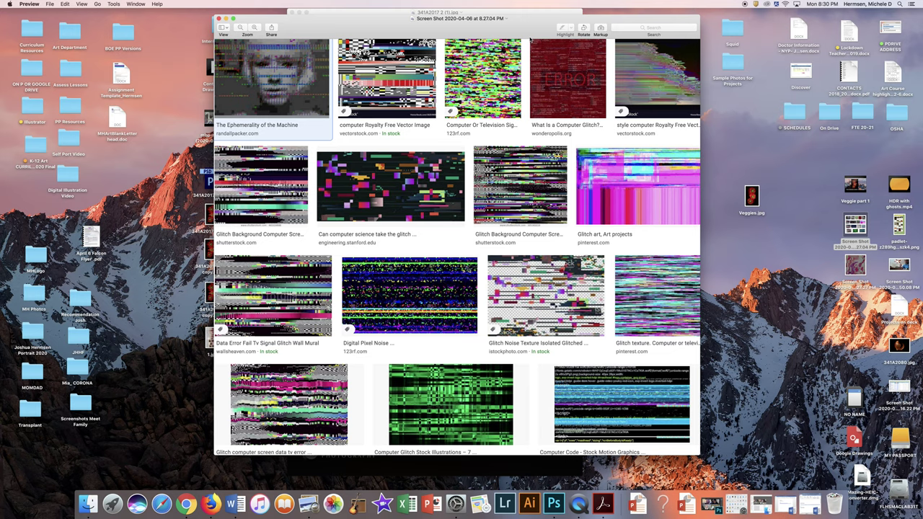
Move the glitch reference screenshot aside and close it, leaving only the pepper image
left_click_drag(321, 26, 590, 46)
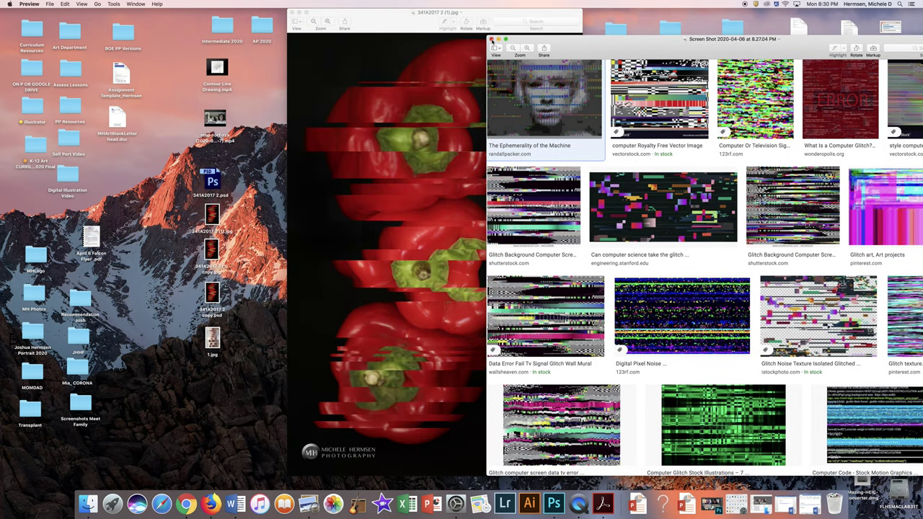
left_click(491, 39)
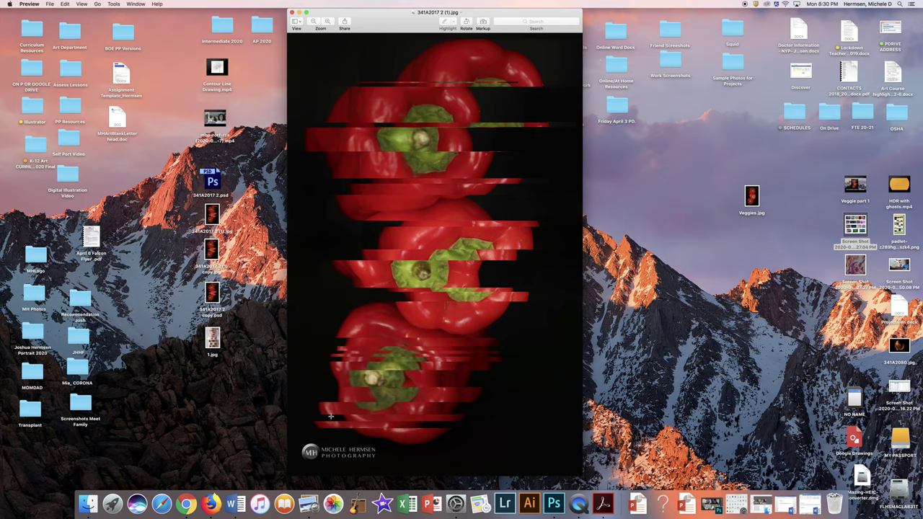
Bring Chrome forward and load photopea.com in the address bar
left_click(187, 505)
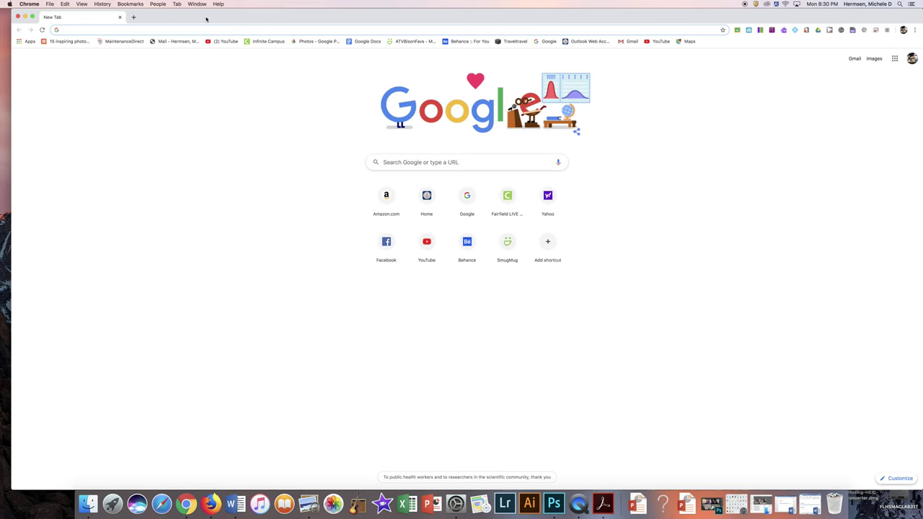
type("www.ph")
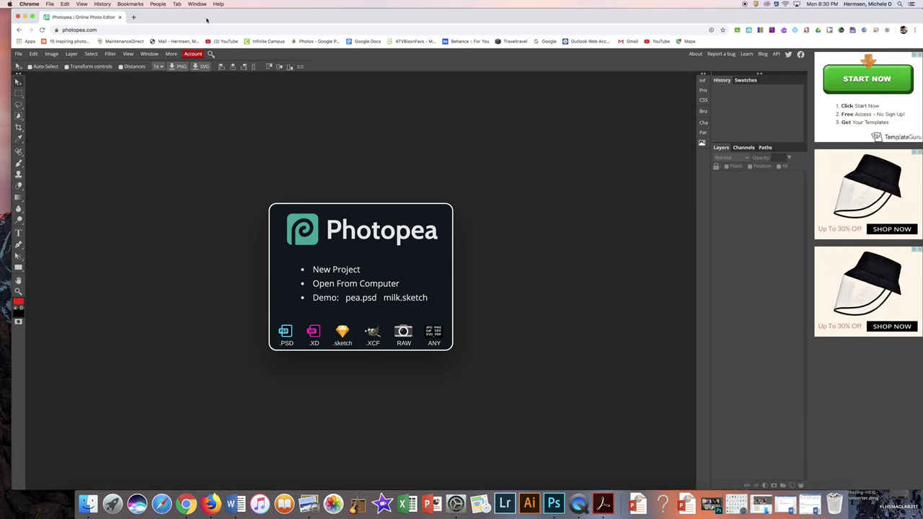
left_click_drag(454, 13, 442, 13)
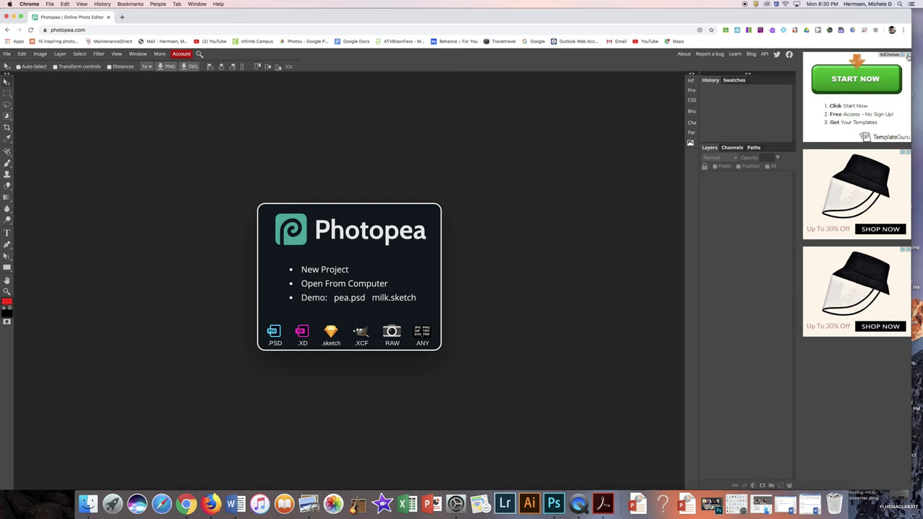
Dismiss the three sidebar ads beside the Photopea workspace
left_click(908, 56)
left_click(908, 154)
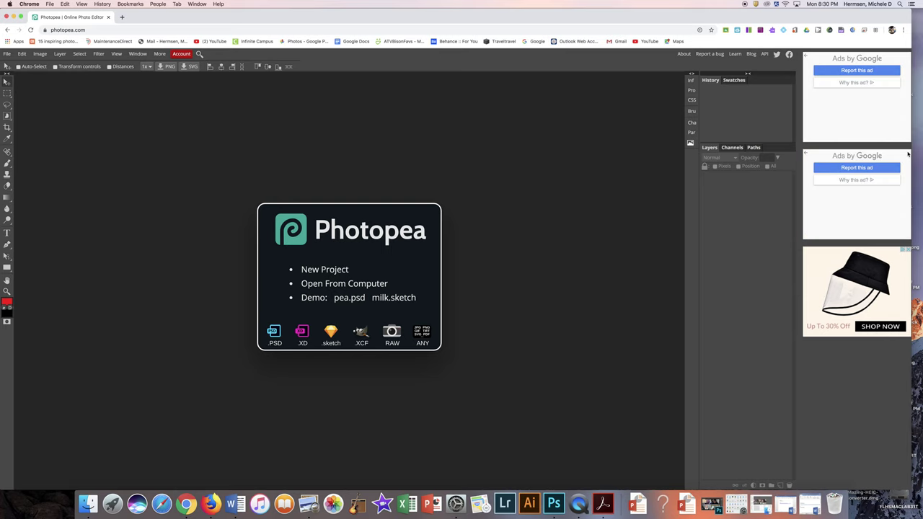
left_click(912, 250)
left_click_drag(558, 14, 579, 14)
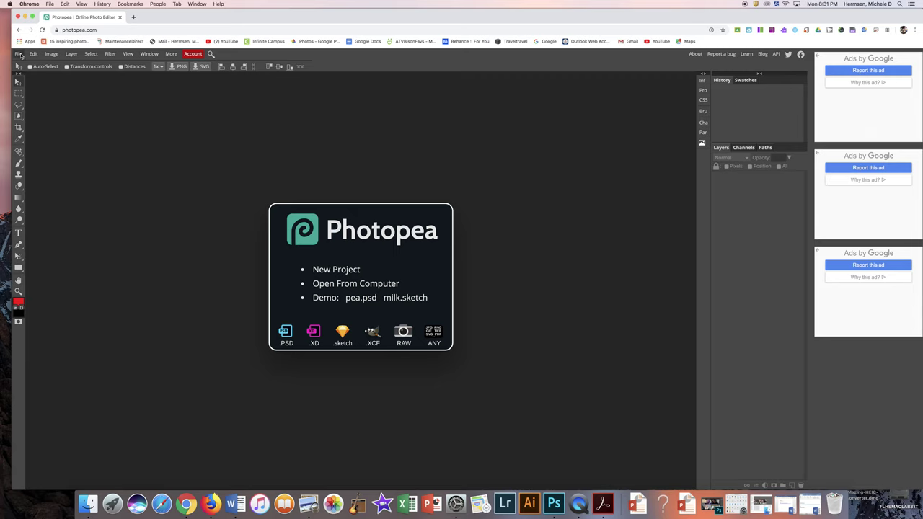
left_click(18, 53)
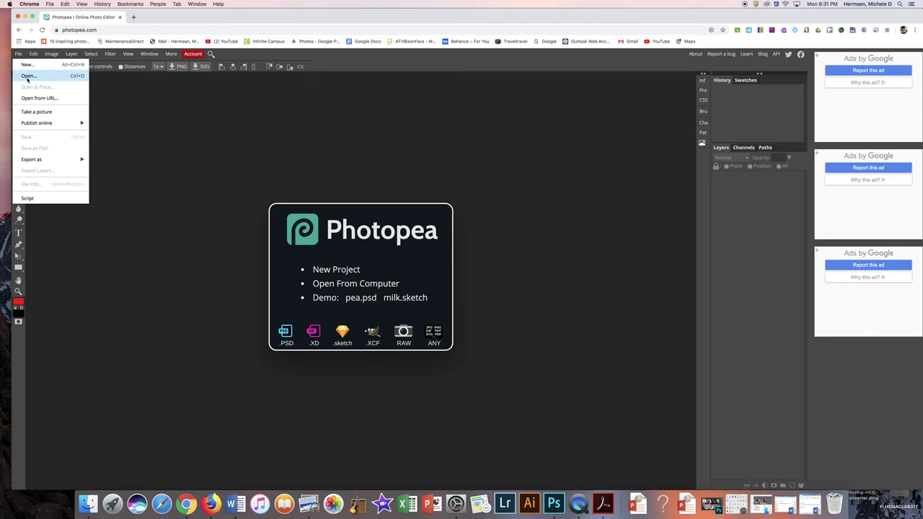
Open Veggies.jpg from the Desktop through File > Open
left_click(29, 78)
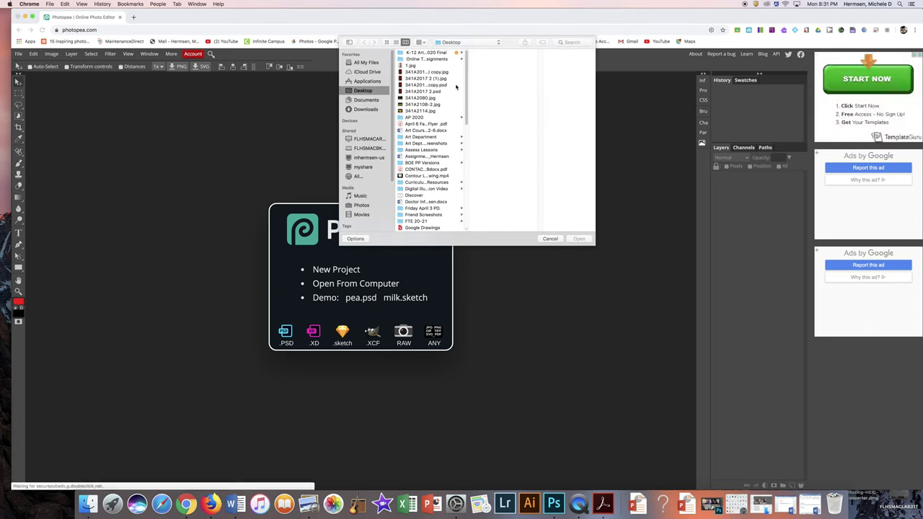
left_click_drag(467, 90, 467, 178)
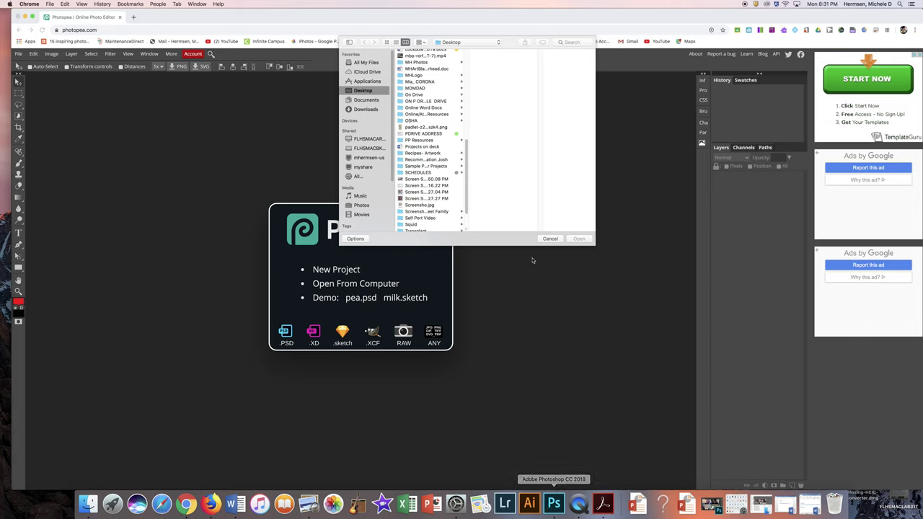
left_click_drag(467, 181, 466, 198)
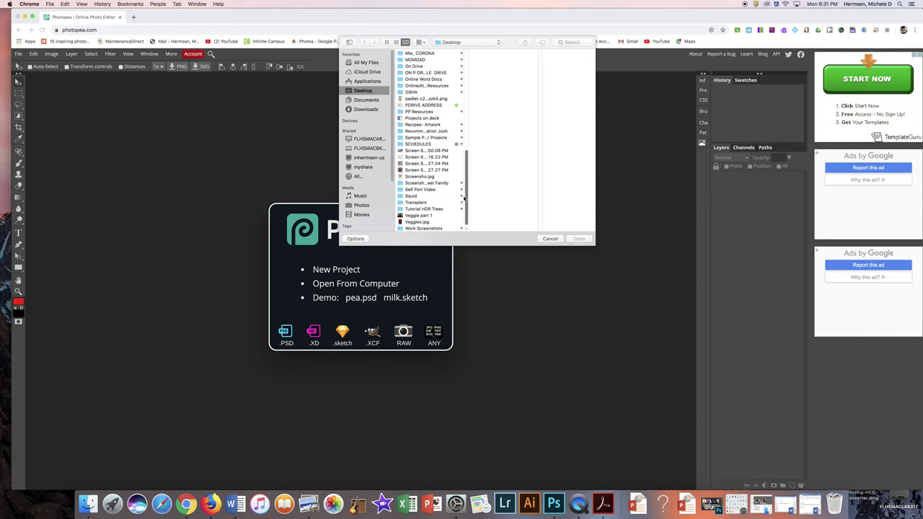
left_click(427, 224)
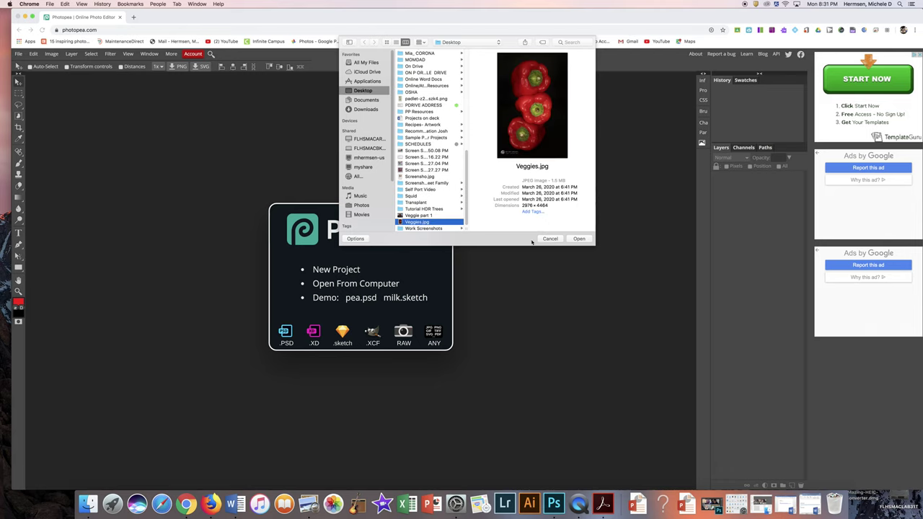
left_click(578, 238)
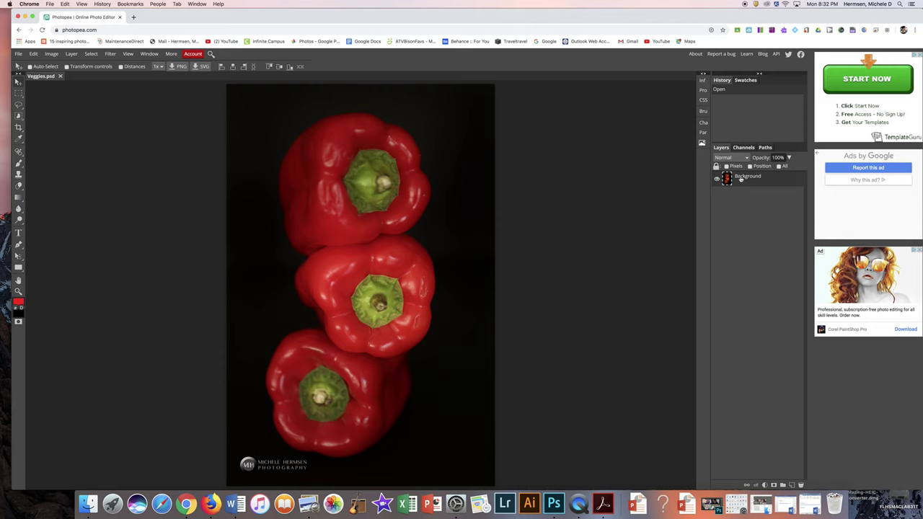
Duplicate the Background layer into a new Layer 1
left_click_drag(764, 181, 794, 487)
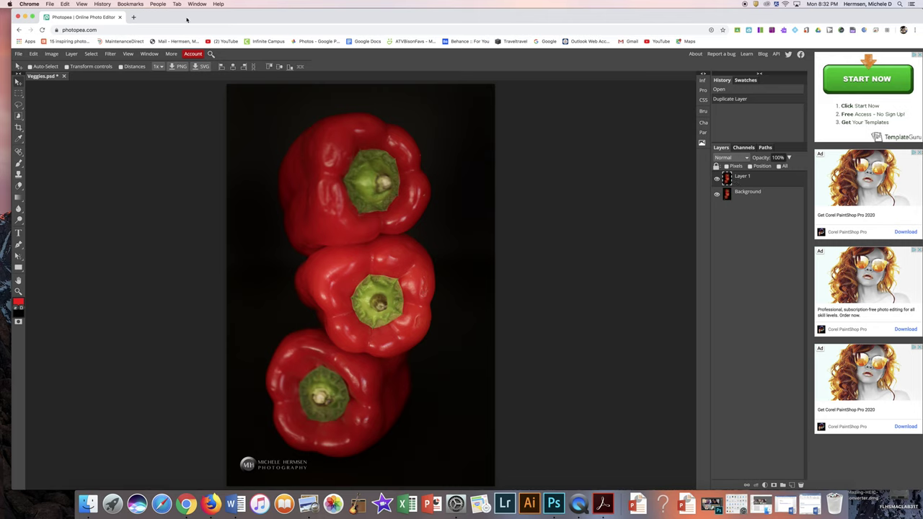
left_click(19, 94)
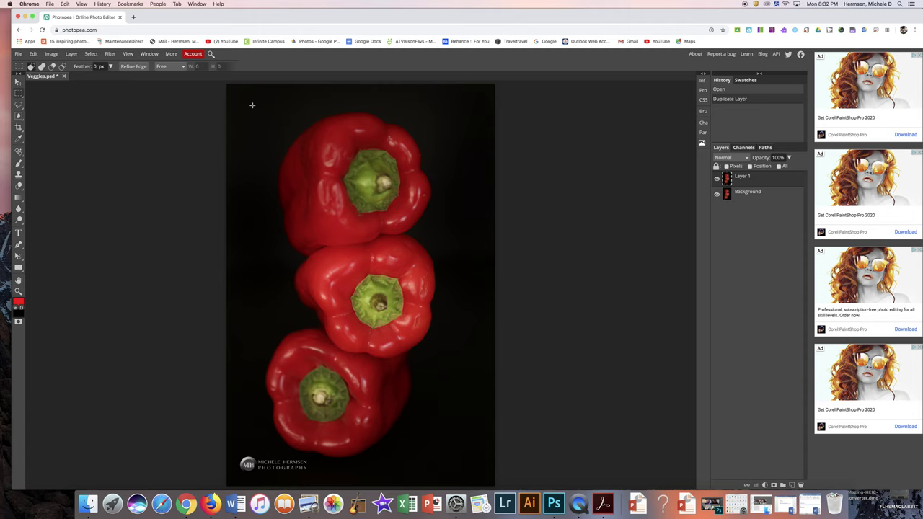
Paste a thin strip from the top pepper's top onto Layer 2 and shift it sideways
left_click_drag(253, 103, 464, 129)
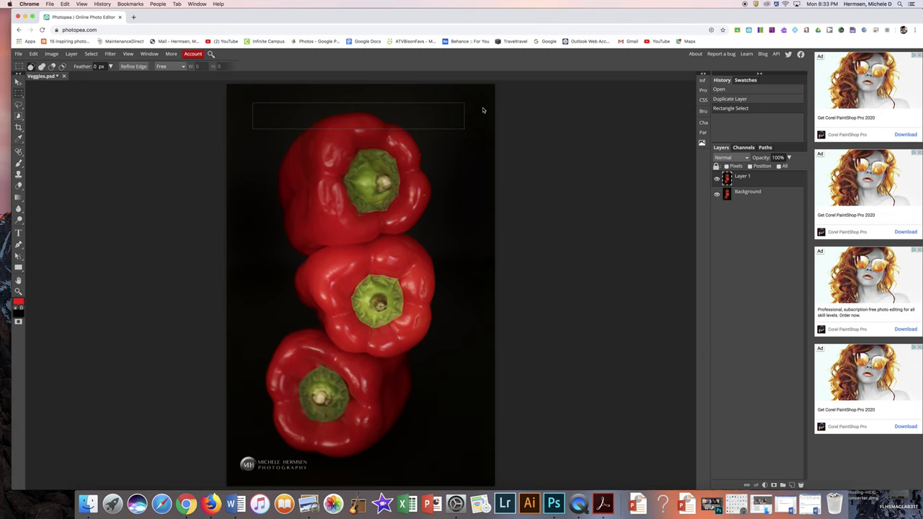
key("super+v")
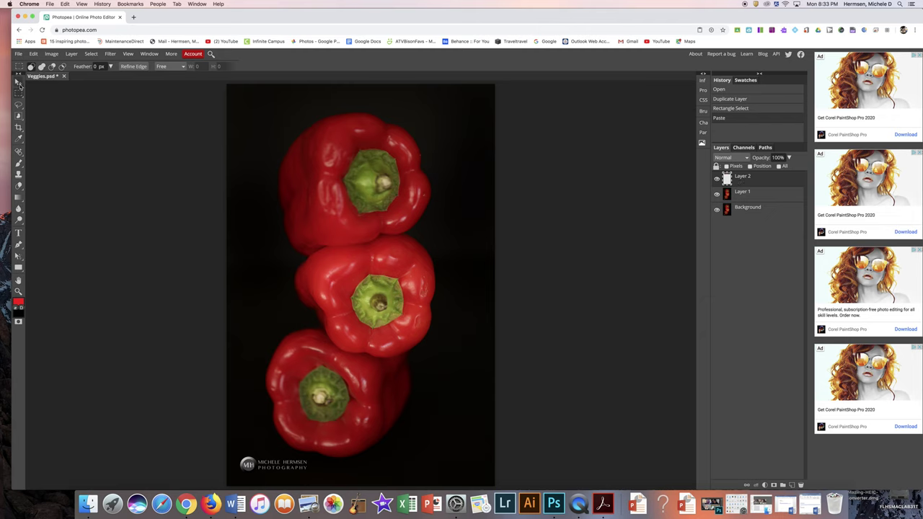
left_click(19, 82)
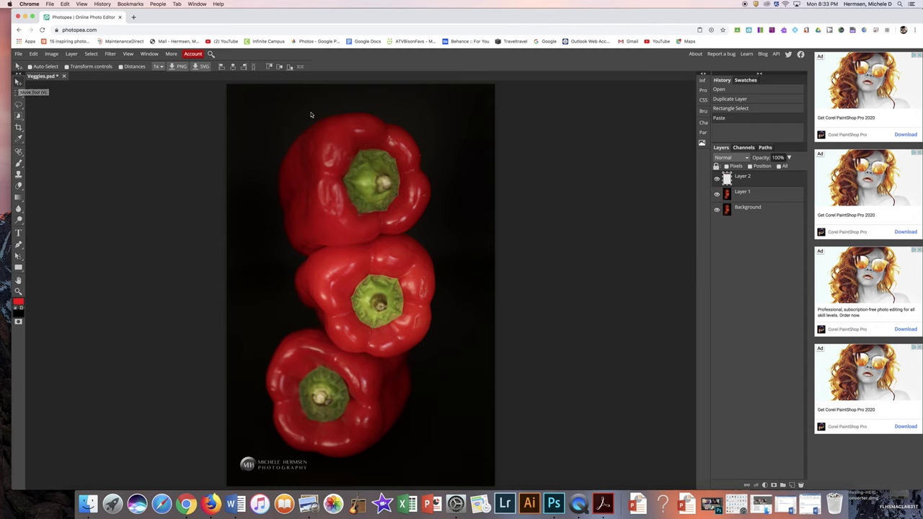
mouse_move(310, 114)
left_mouse_down()
mouse_move(333, 114)
mouse_move(309, 120)
mouse_move(338, 126)
mouse_move(292, 115)
left_mouse_up()
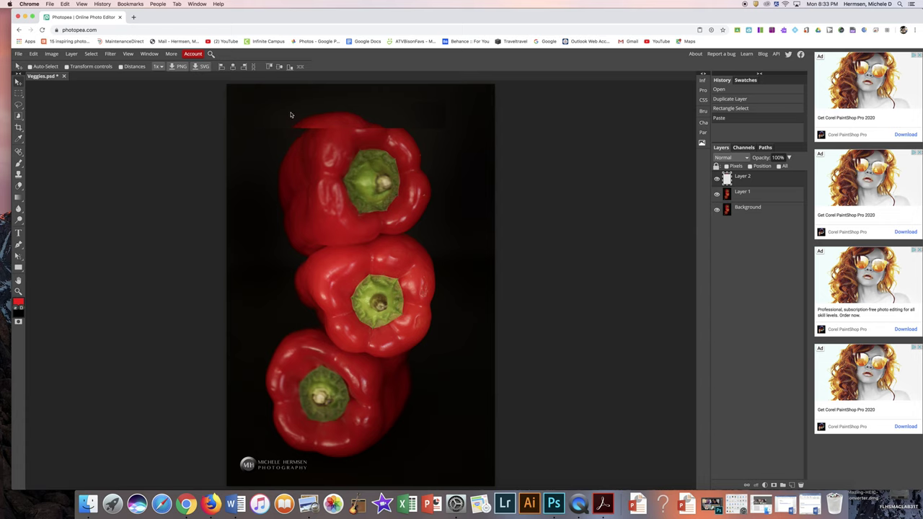
left_click_drag(290, 115, 291, 115)
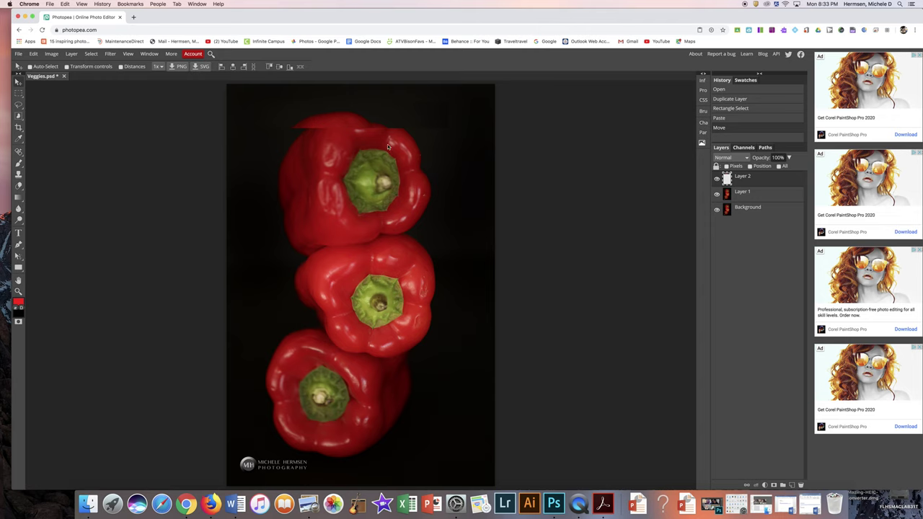
left_click(758, 193)
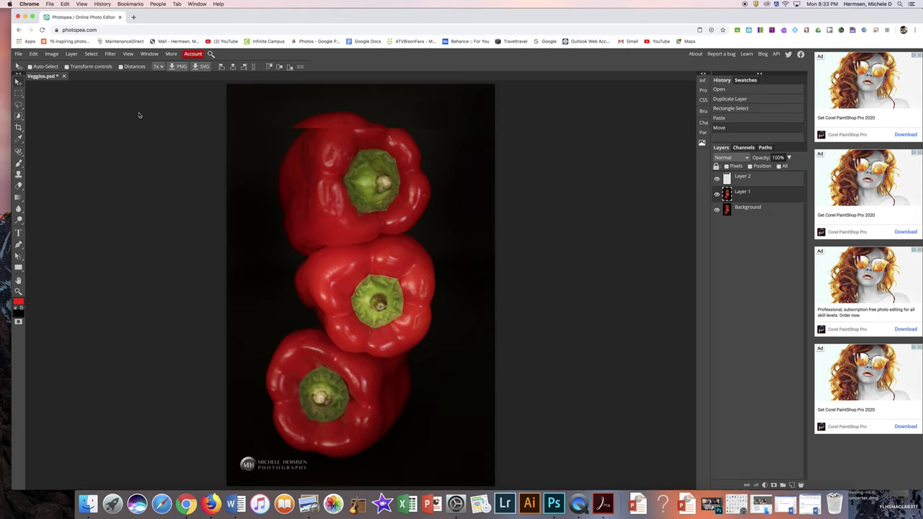
left_click(19, 93)
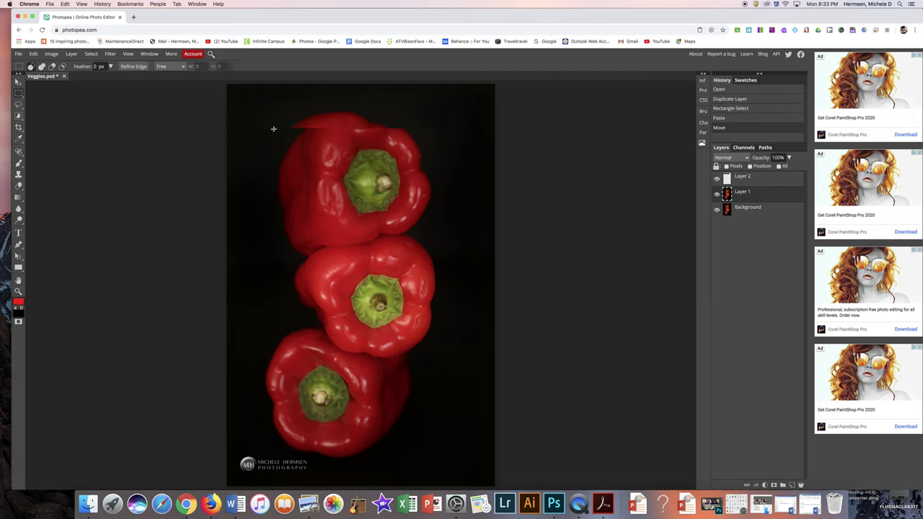
Paste a second thin strip of the top pepper onto Layer 3, shifted left
left_click_drag(272, 128, 484, 131)
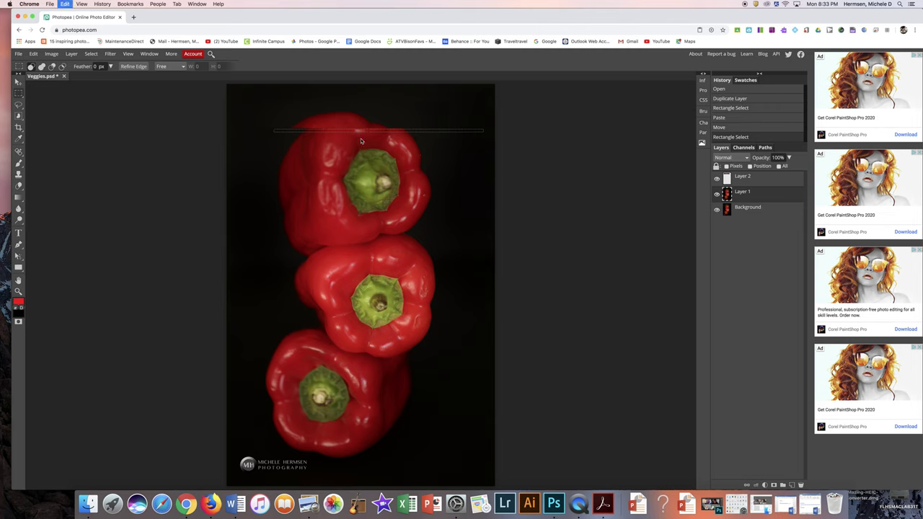
key("super+v")
left_click(18, 82)
left_click_drag(339, 130, 362, 132)
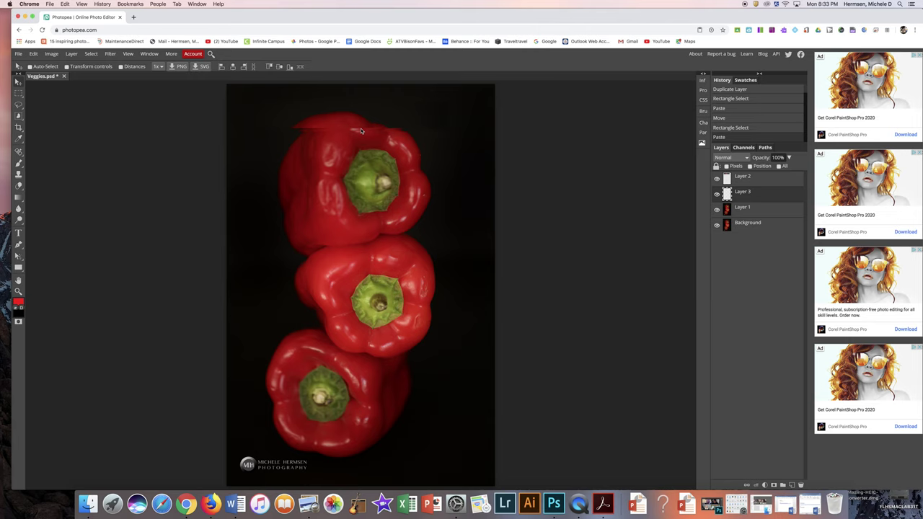
mouse_move(360, 130)
left_mouse_down()
mouse_move(330, 132)
mouse_move(353, 134)
left_mouse_up()
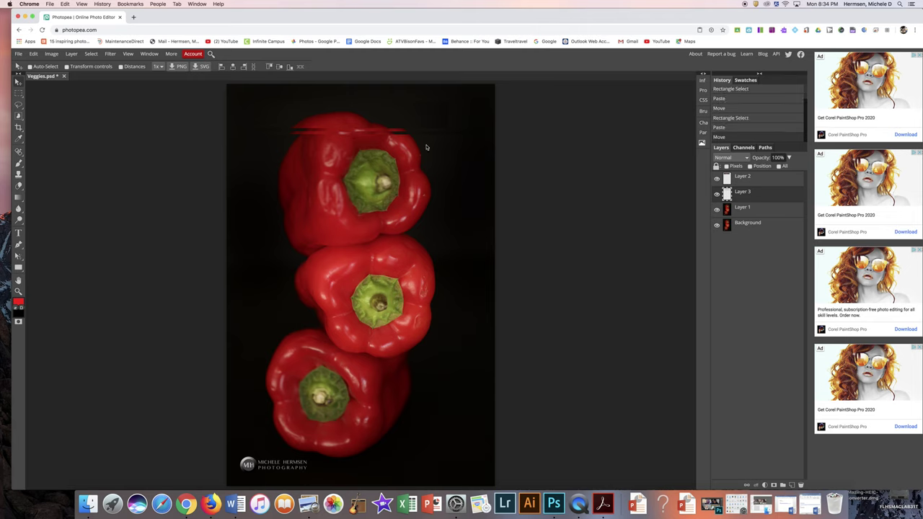
Copy a third strip across the top pepper from Layer 1 to a new layer, offset sideways
left_click(756, 210)
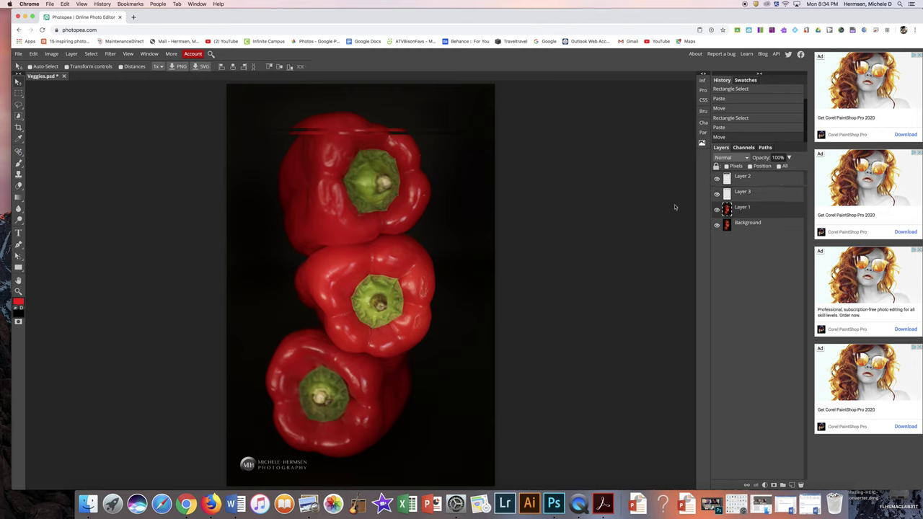
left_click(19, 93)
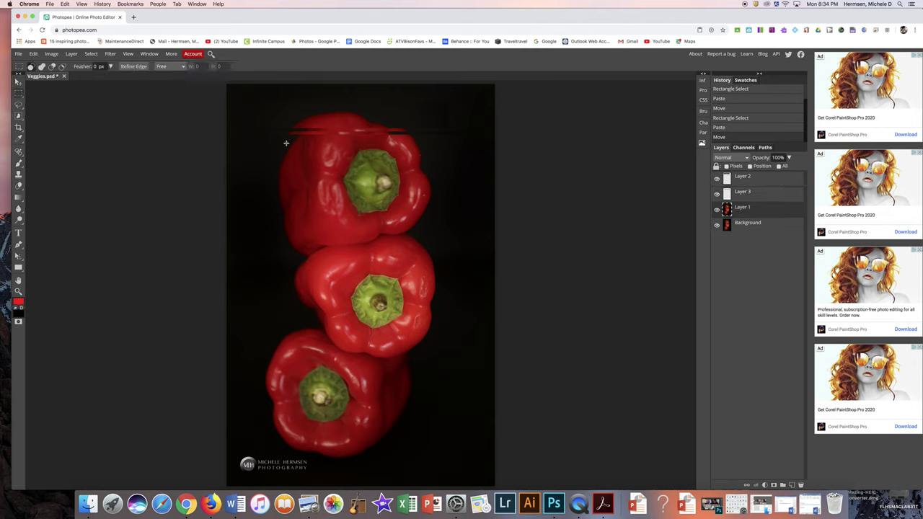
left_click_drag(279, 142, 447, 154)
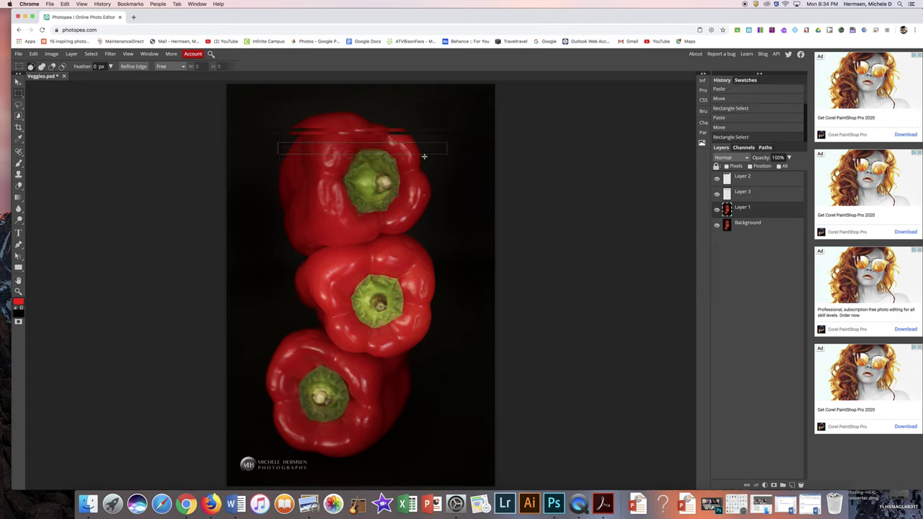
key("super+c")
key("super+v")
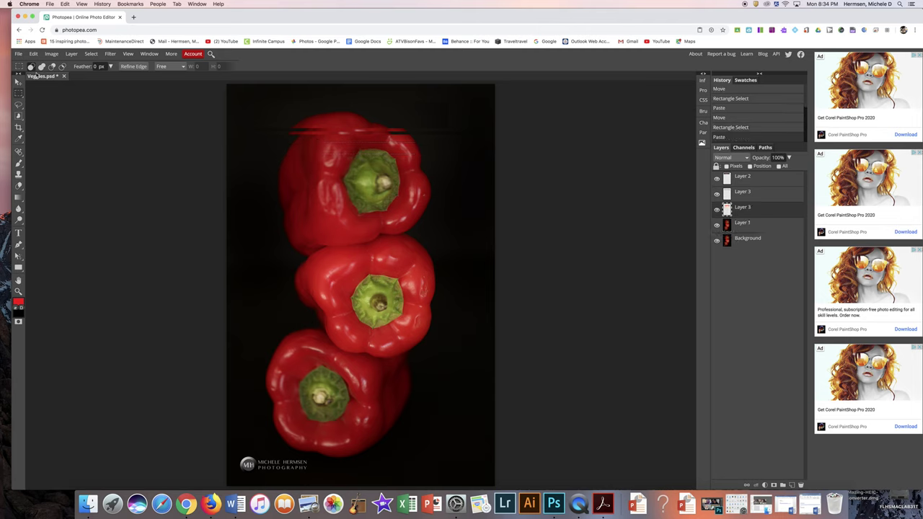
left_click(19, 81)
left_click_drag(348, 138, 368, 145)
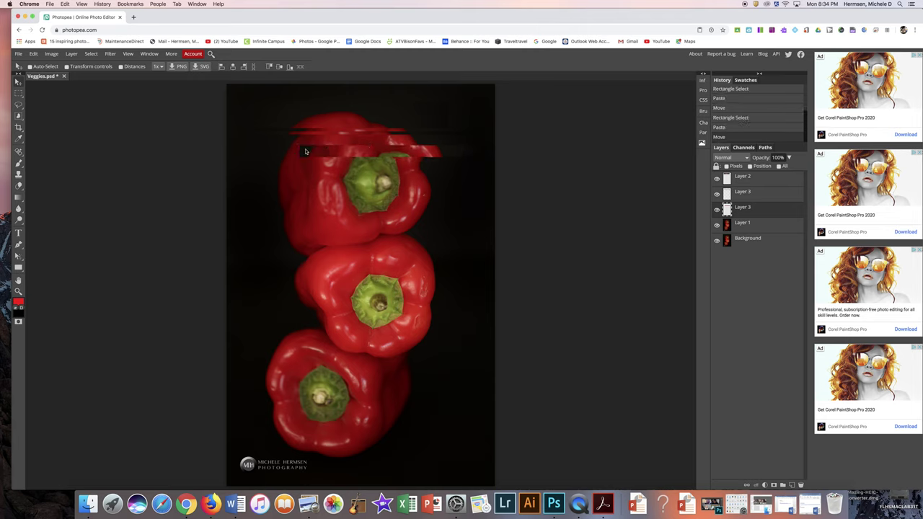
left_click_drag(322, 151, 330, 151)
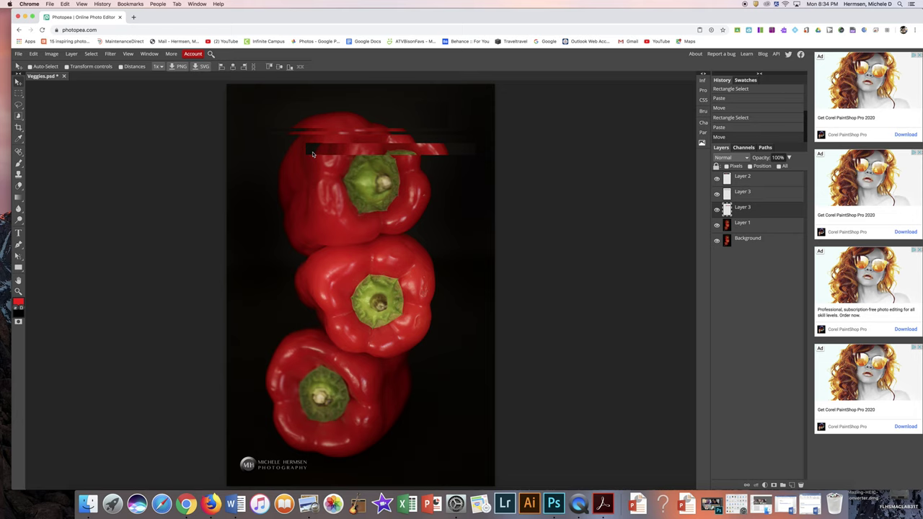
left_click_drag(349, 147, 312, 150)
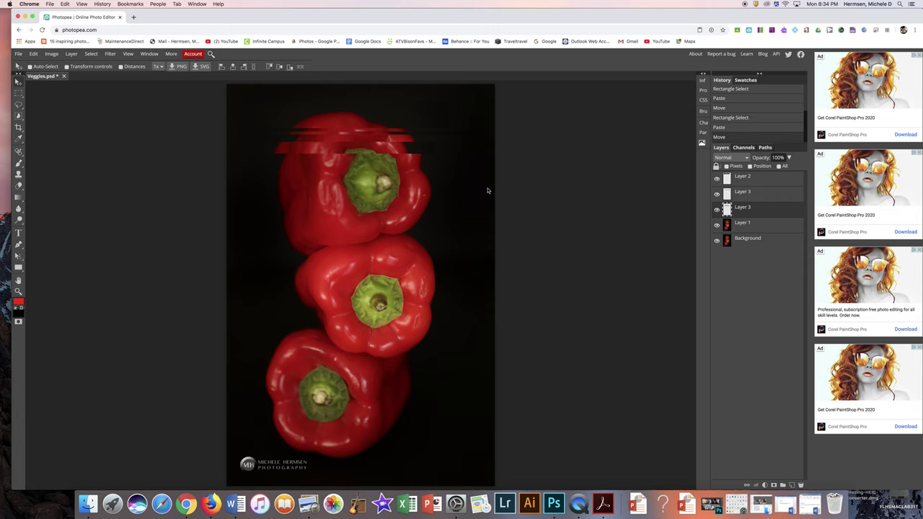
left_click(746, 224)
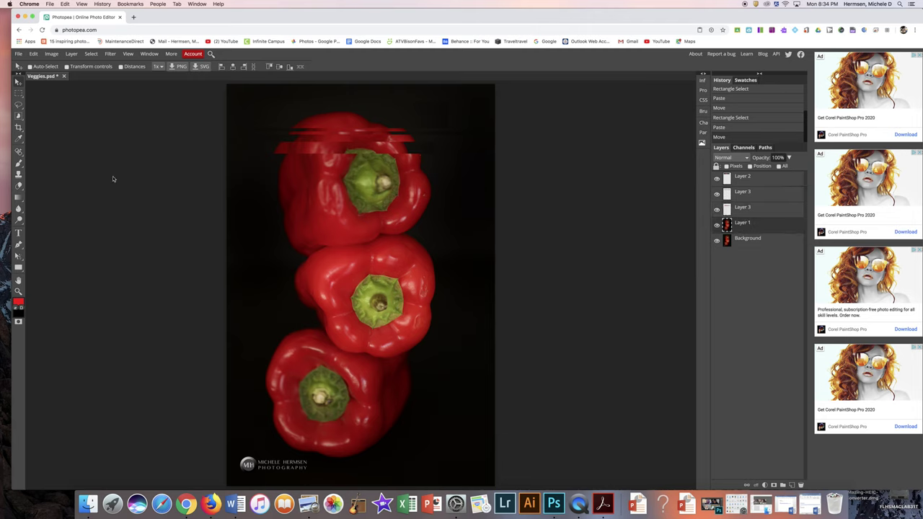
Paste a strip across the top pepper's stem onto a new layer, shifted left
left_click(19, 93)
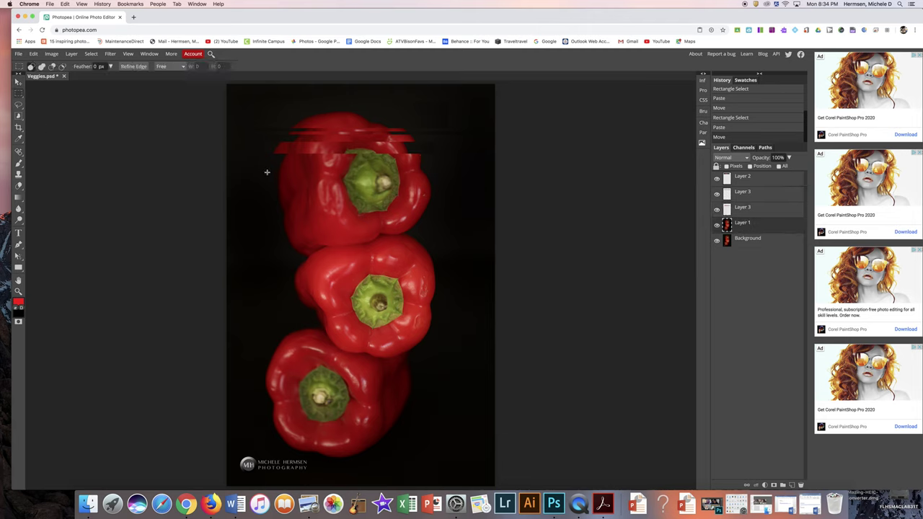
left_click_drag(268, 172, 466, 190)
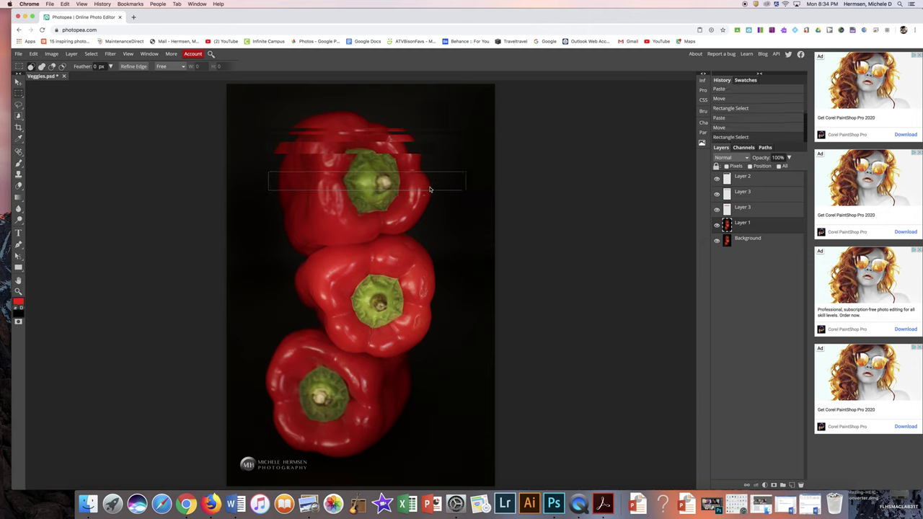
key("super+c")
key("super+v")
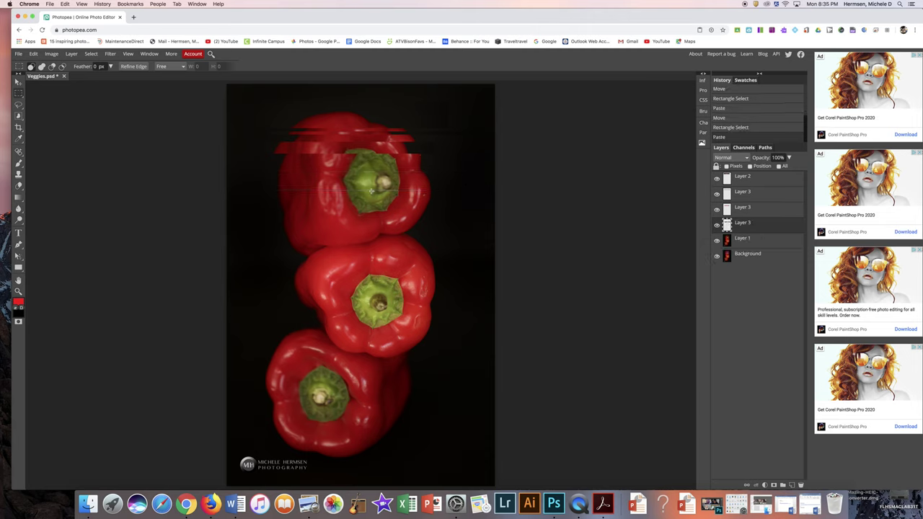
left_click(18, 81)
left_click_drag(363, 176, 341, 175)
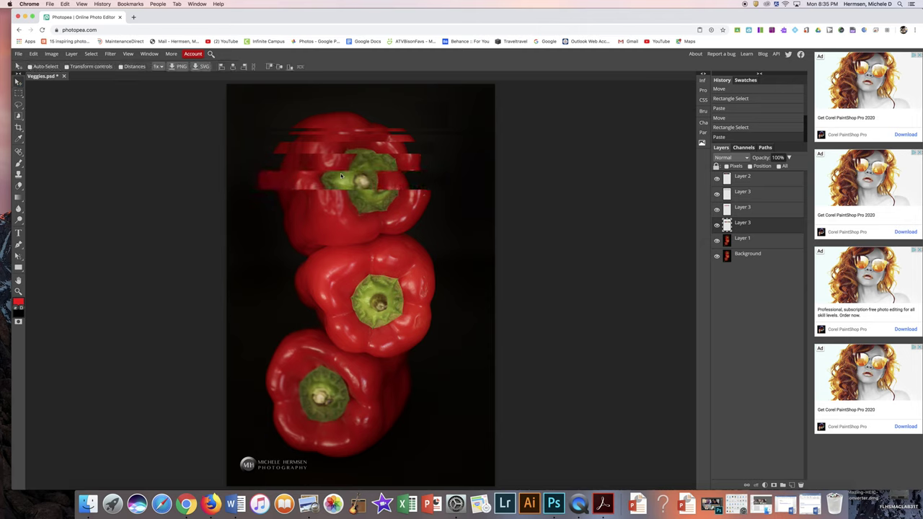
left_click_drag(342, 175, 343, 176)
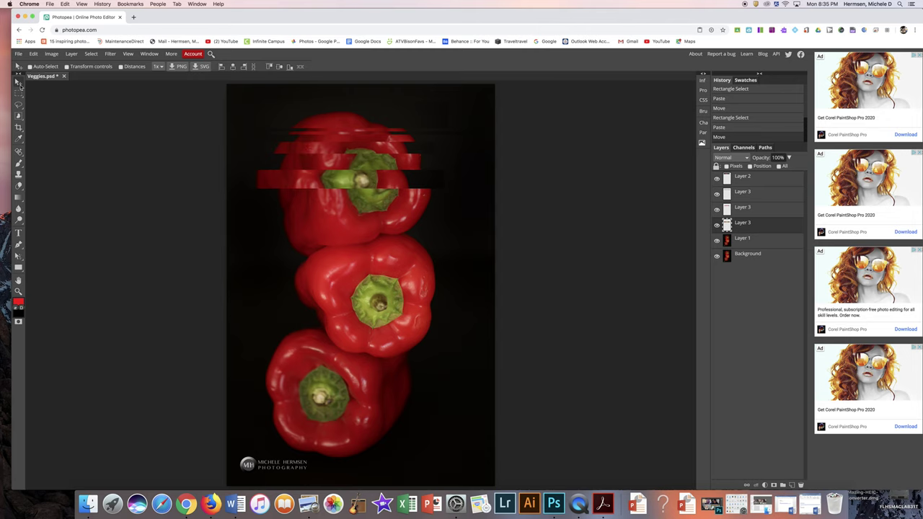
On Layer 3, erase a thin band near the top pepper's top and deselect
right_click(327, 147)
left_click(342, 155)
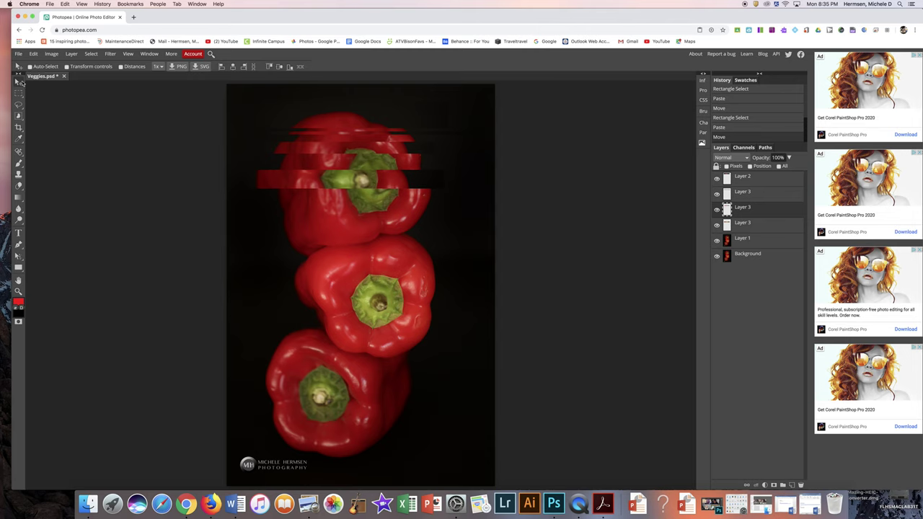
right_click(330, 149)
left_click(344, 154)
left_click(716, 210)
left_click(716, 210)
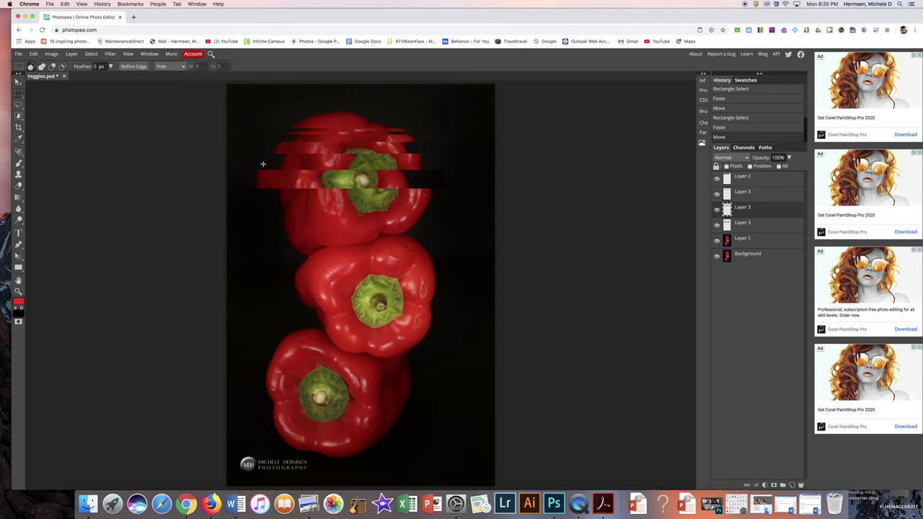
left_click_drag(262, 145, 446, 148)
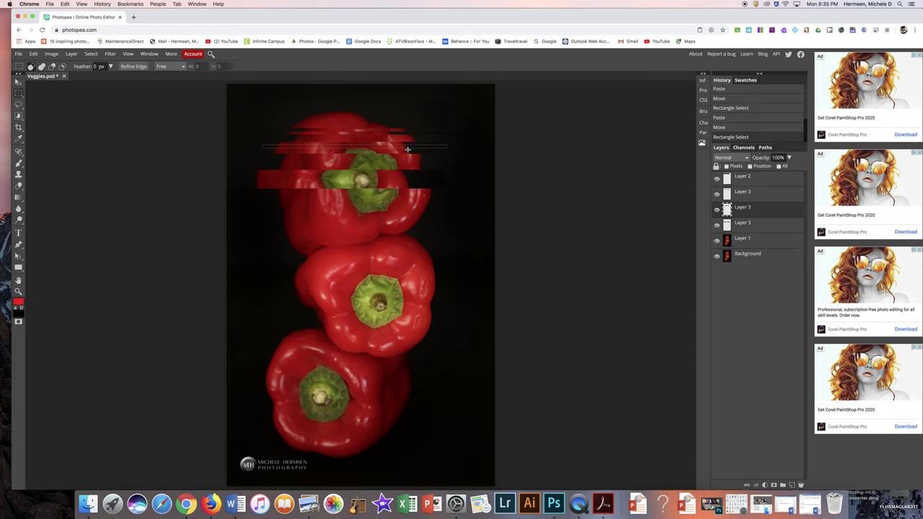
key("Delete")
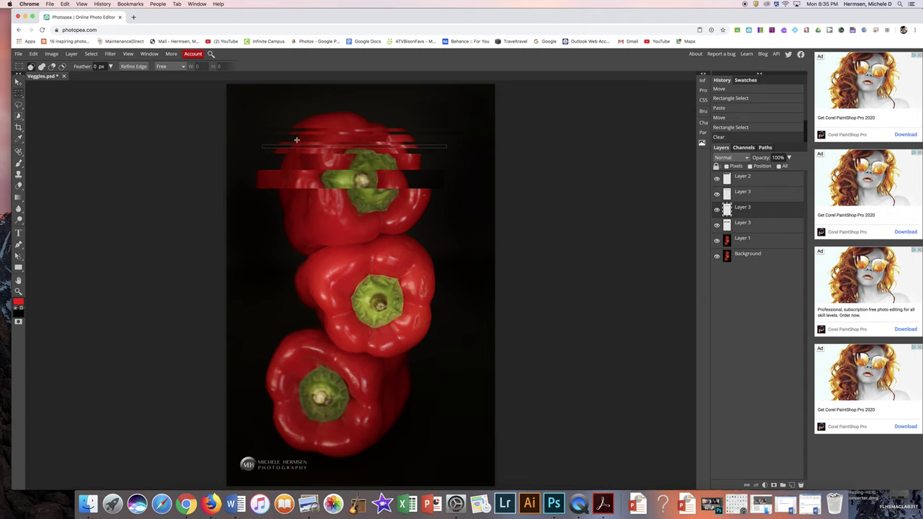
key("ctrl+d")
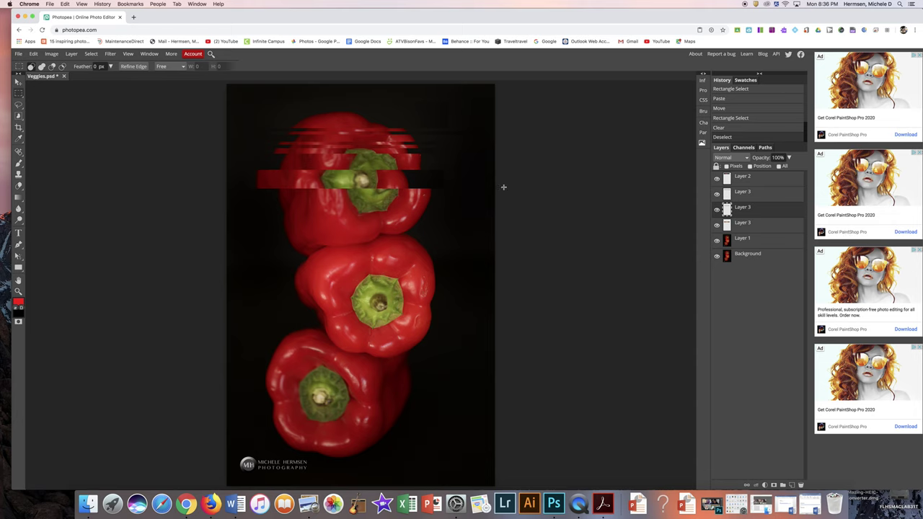
Paste a strip across the top pepper's lower half onto a new layer, shifted sideways
left_click(760, 241)
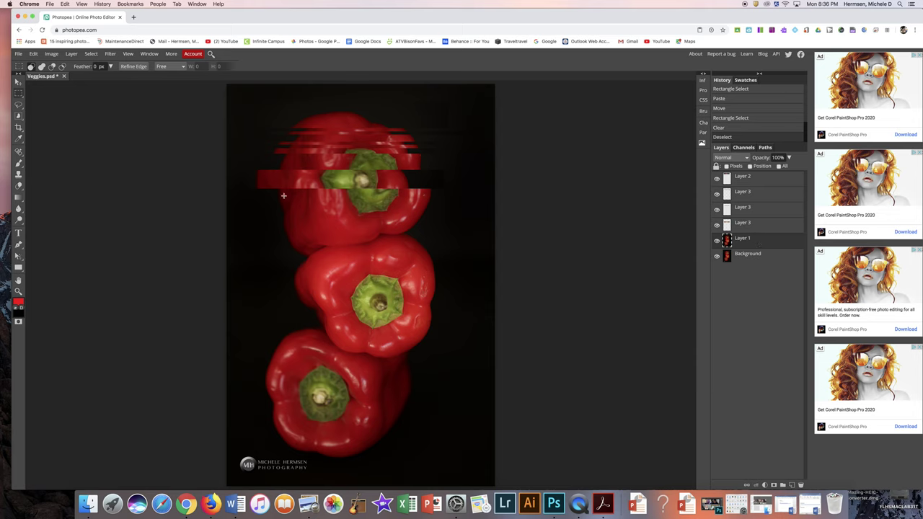
left_click_drag(266, 199, 465, 215)
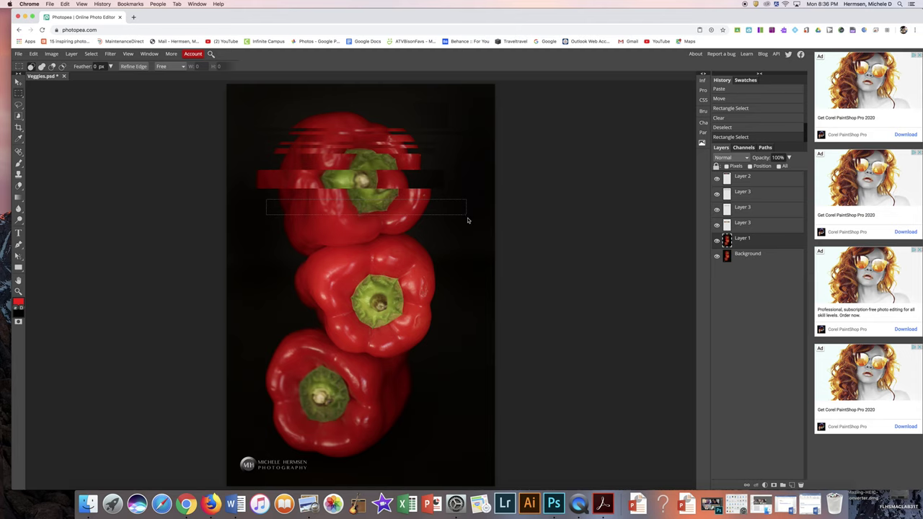
key("super+c")
key("super+v")
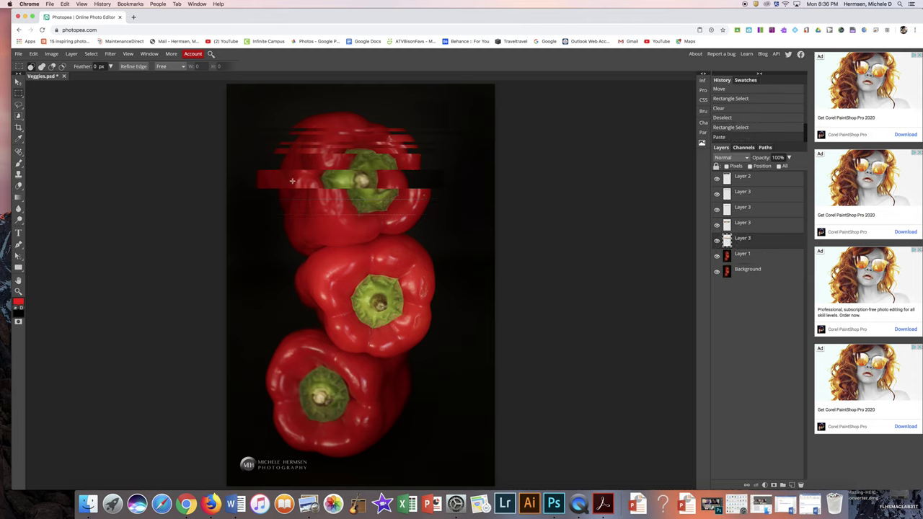
left_click(19, 82)
mouse_move(330, 215)
left_mouse_down()
mouse_move(339, 212)
mouse_move(323, 214)
left_mouse_up()
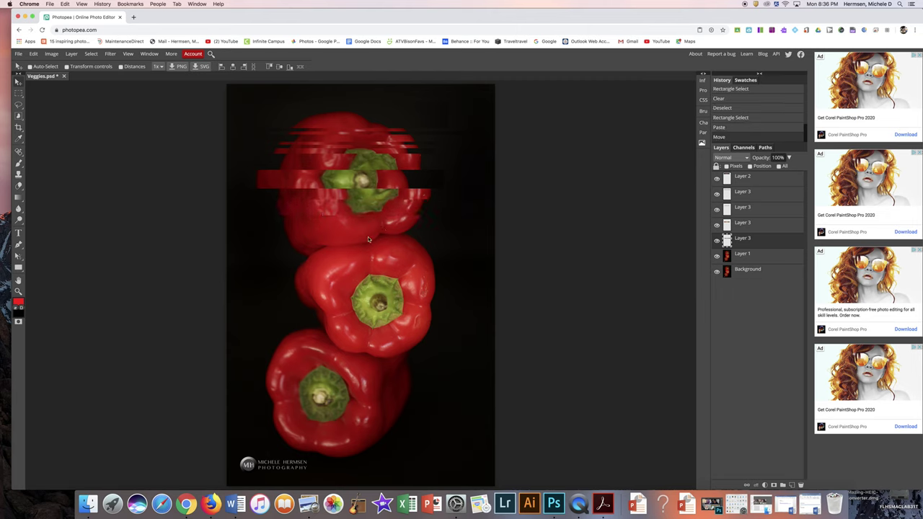
Paste a strip from the top pepper's bottom onto a new layer, shifted left
left_click(747, 257)
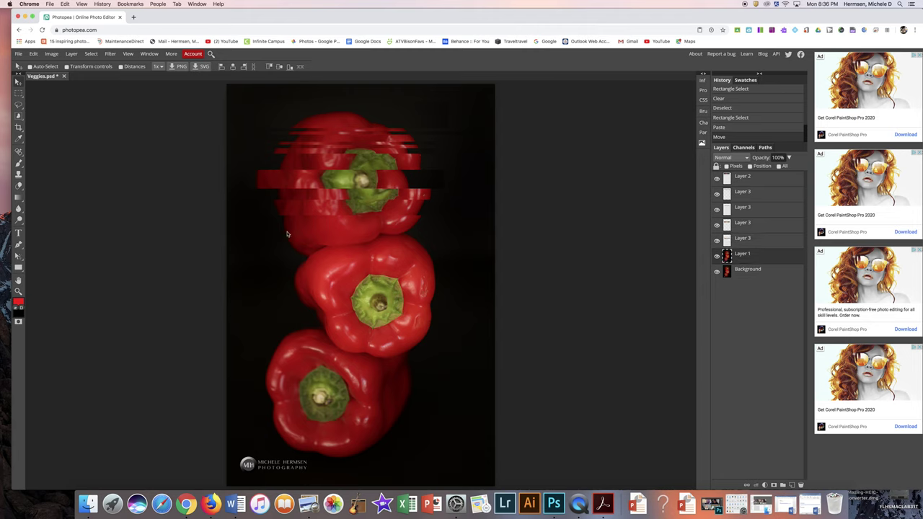
left_click(18, 93)
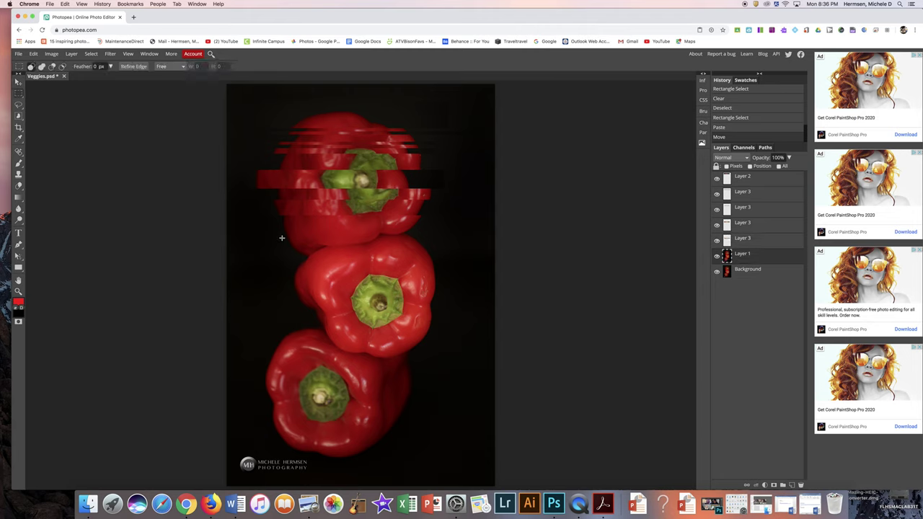
left_click_drag(264, 232, 449, 250)
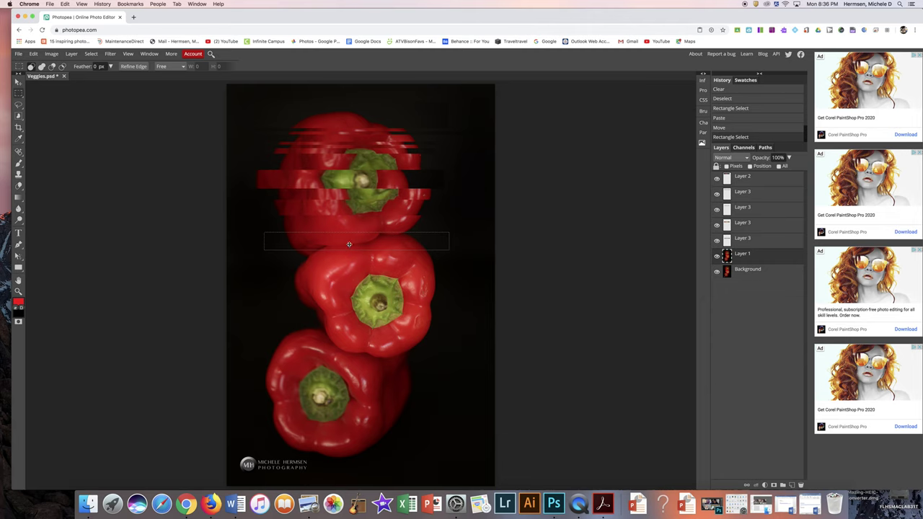
key("super+v")
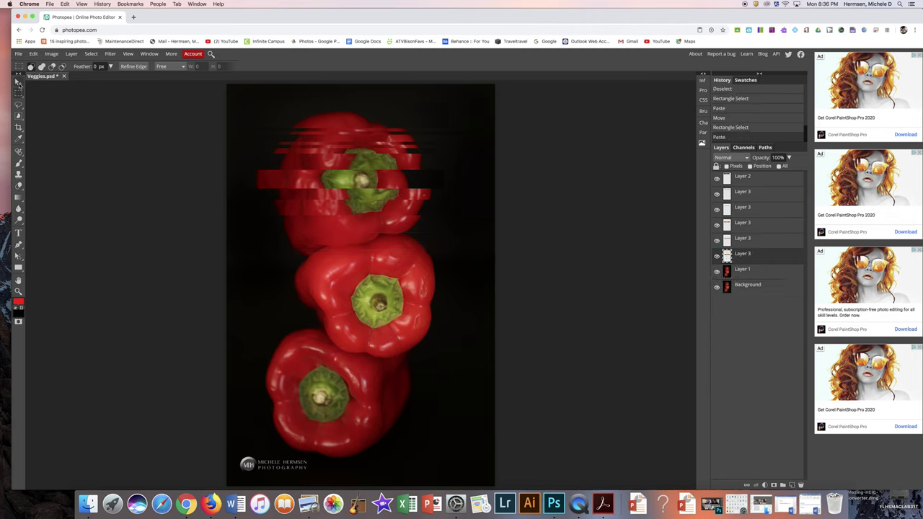
left_click(18, 82)
left_click_drag(361, 241, 331, 238)
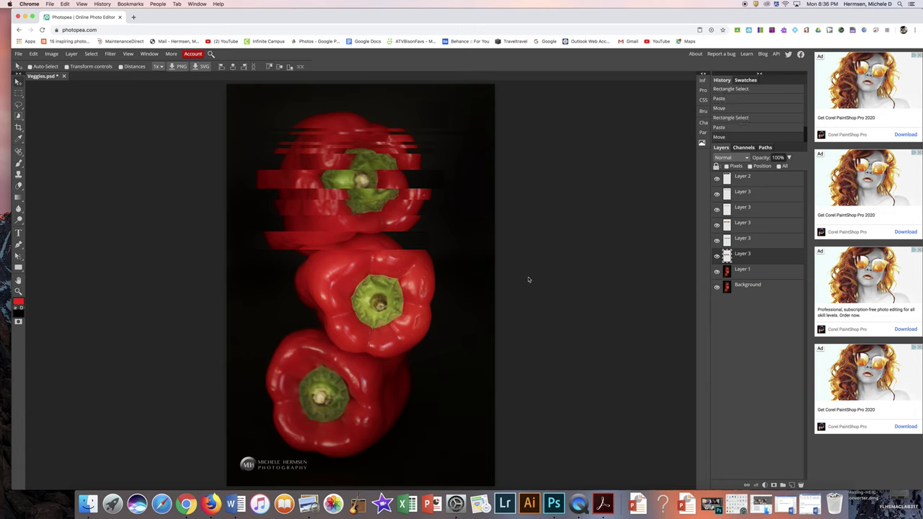
Select a strip across the middle pepper's stem on Layer 1
left_click(750, 276)
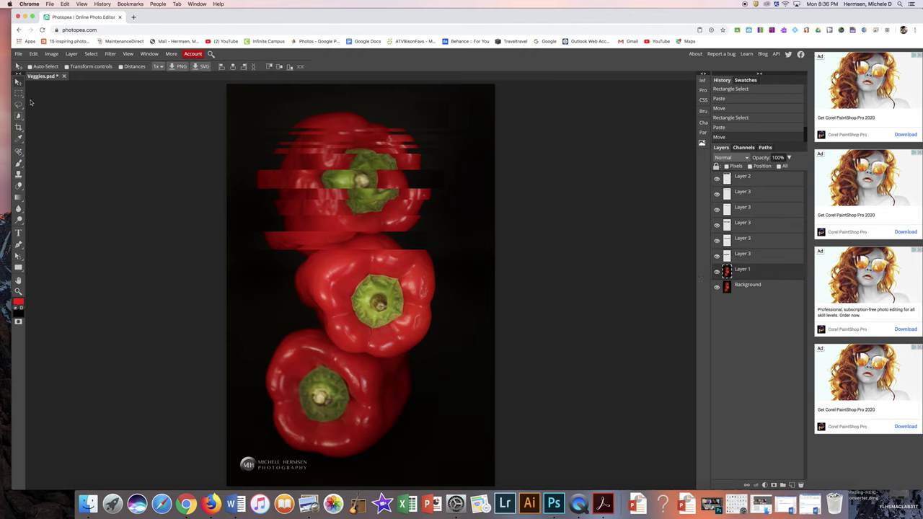
left_click(19, 94)
left_click_drag(270, 292, 478, 315)
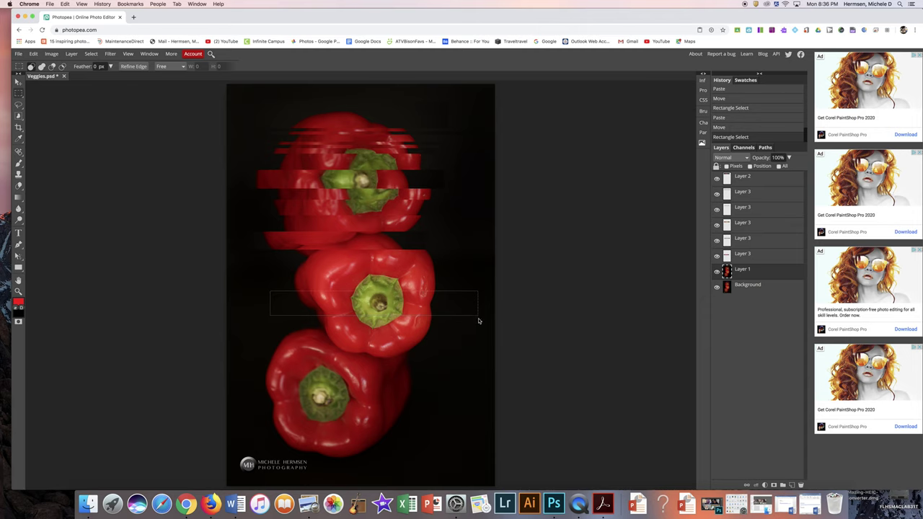
Paste the middle-pepper stem strip onto a new layer and slide it left
key("ctrl+c")
key("ctrl+v")
left_click(19, 82)
left_click_drag(431, 328, 368, 317)
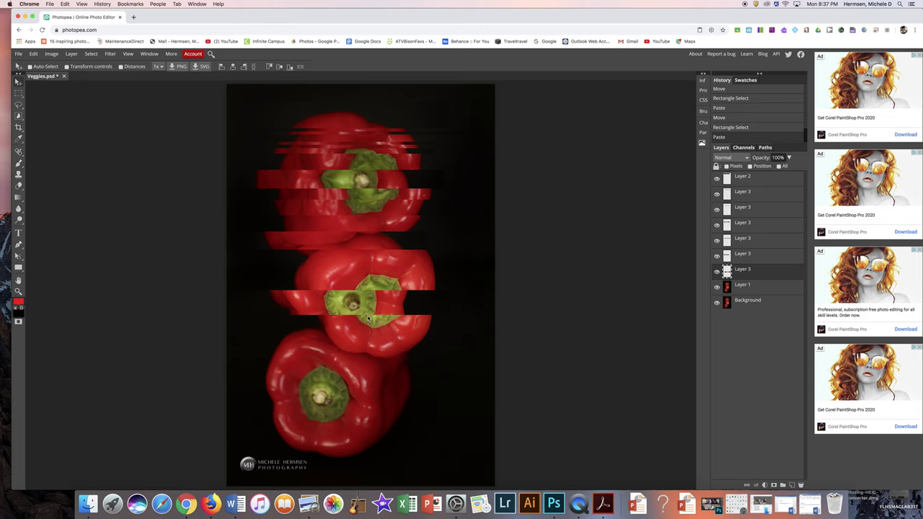
left_click_drag(368, 318, 366, 318)
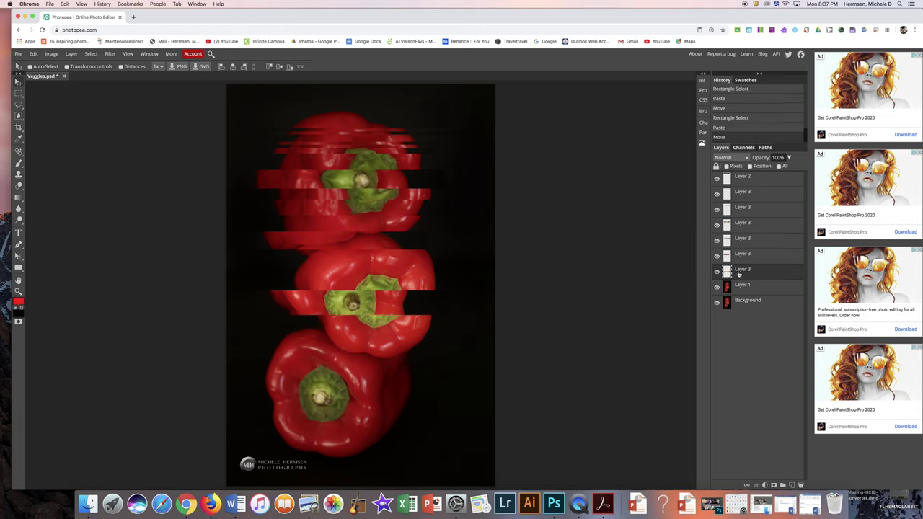
Erase a thin band across the pasted slice to black and deselect
left_click(18, 94)
left_click_drag(249, 297, 454, 305)
key("Delete")
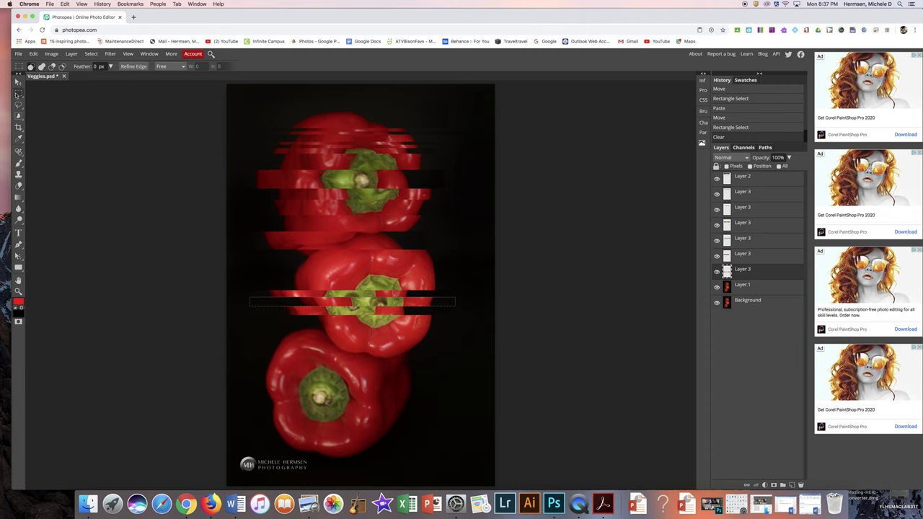
left_click(427, 230)
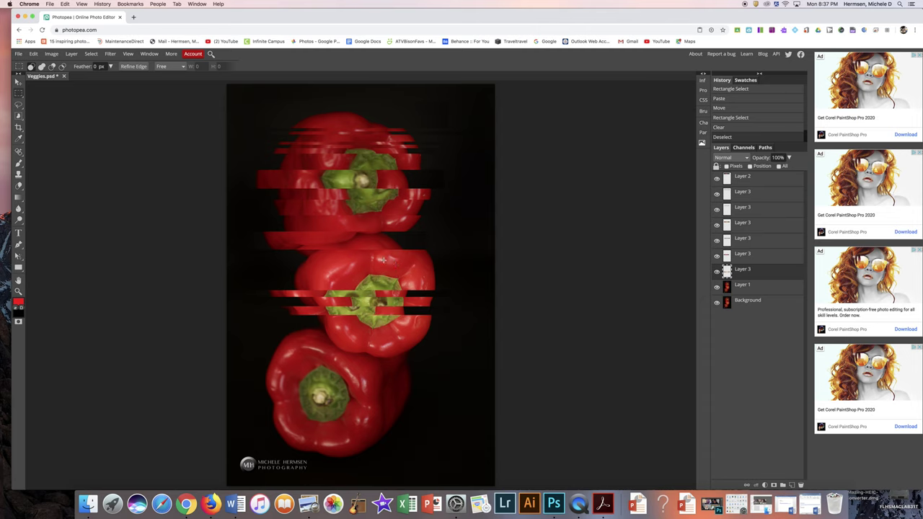
left_click(740, 287)
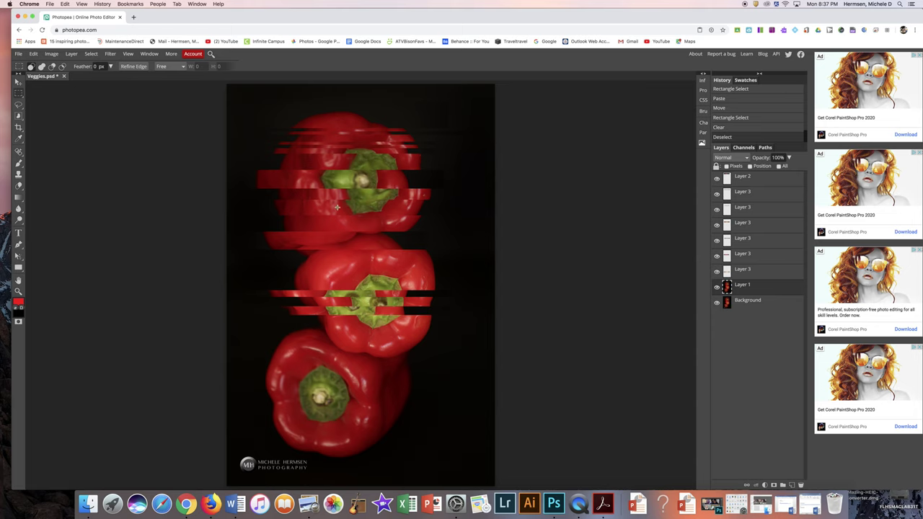
Paste a thin strip from the middle pepper's top onto a new layer, shifted up-right
left_click_drag(440, 257, 278, 260)
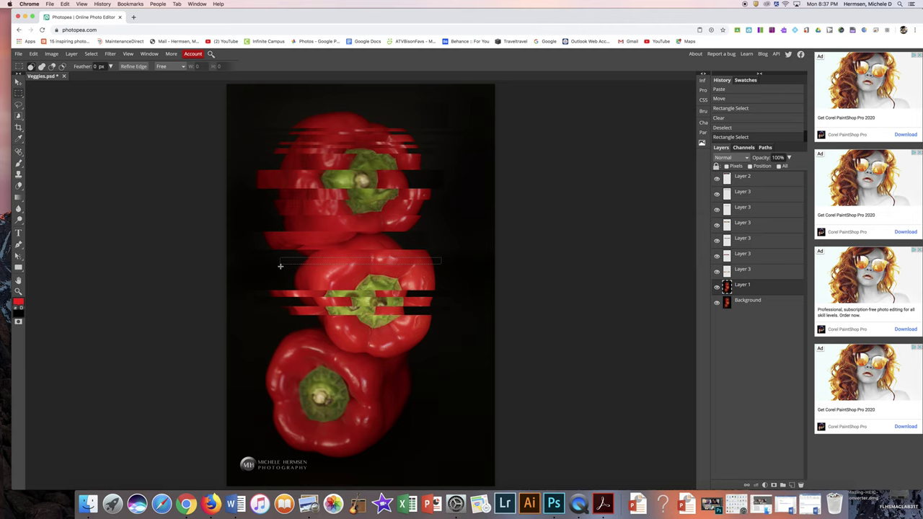
key("super+j")
key("v")
left_click_drag(366, 263, 376, 254)
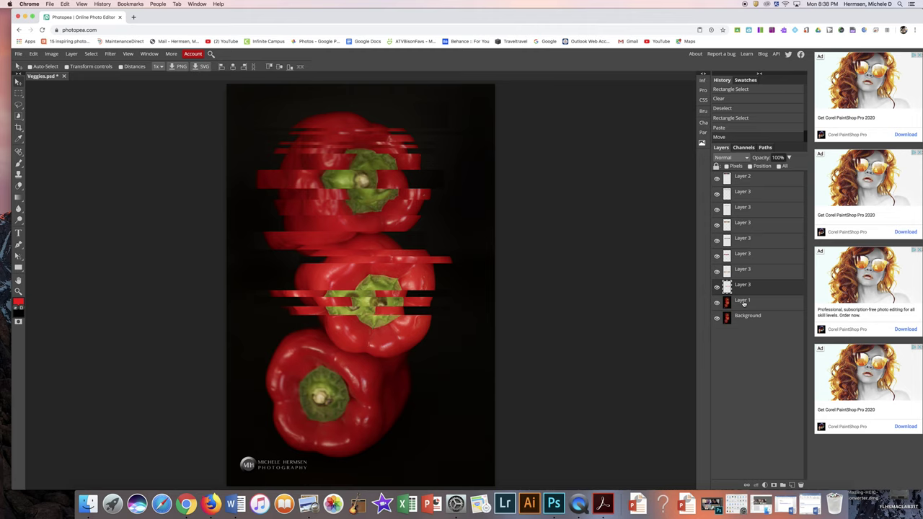
Marquee another thin strip on the middle pepper from Layer 1
left_click(743, 303)
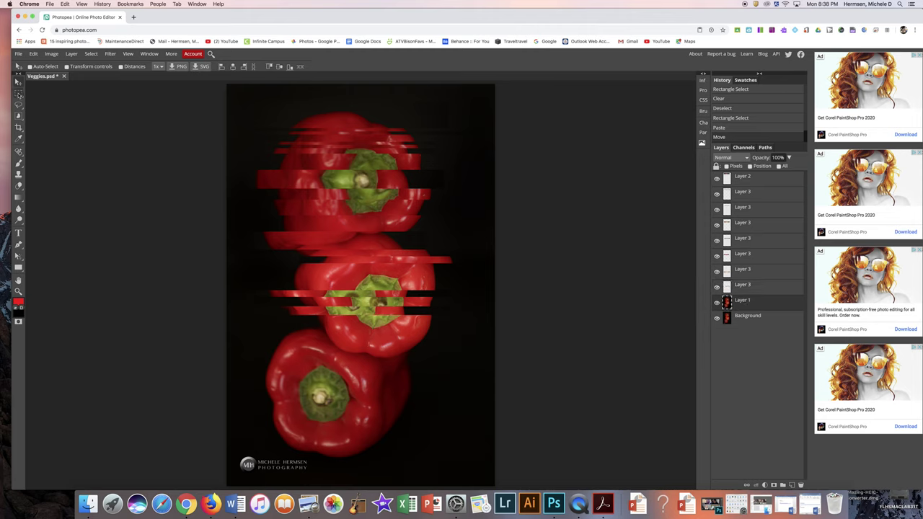
left_click(18, 93)
left_click_drag(445, 273, 400, 278)
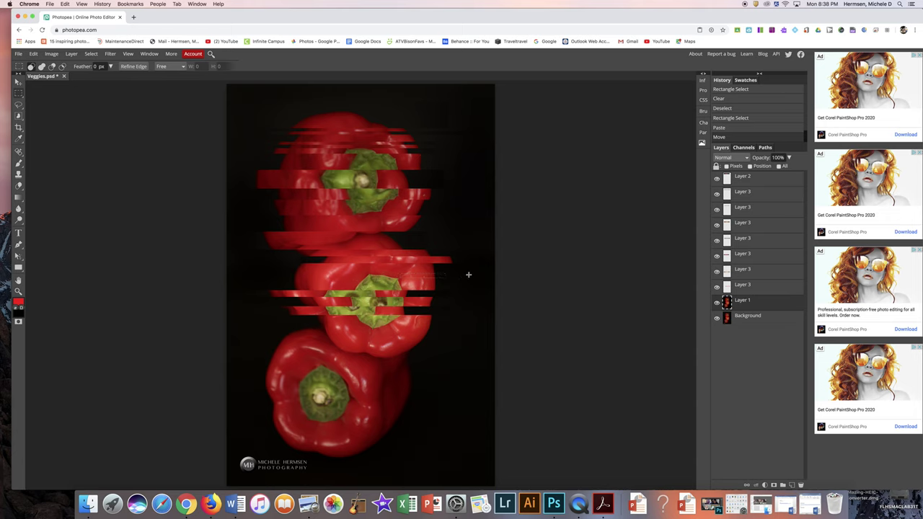
left_click_drag(473, 270, 400, 270)
Paste the marked middle-pepper strip as a new layer and slide it left past the pepper's edge
key("ctrl+v")
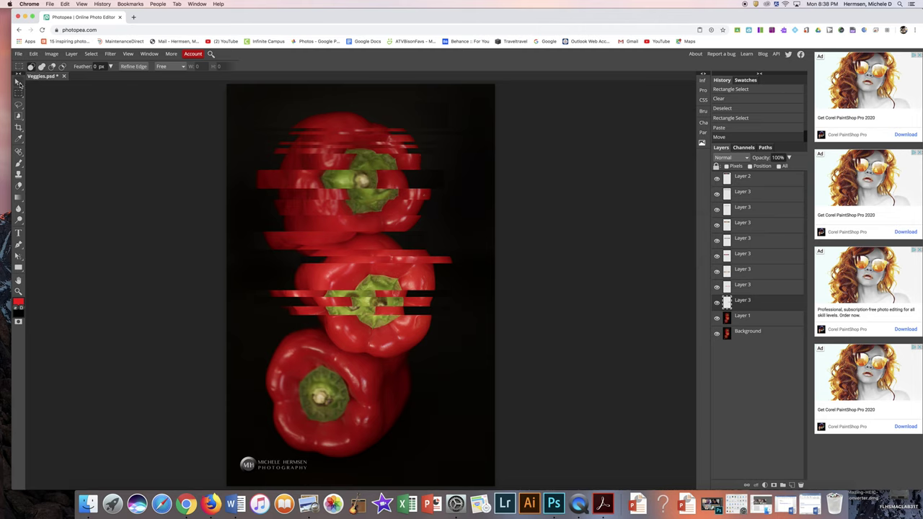
left_click(19, 82)
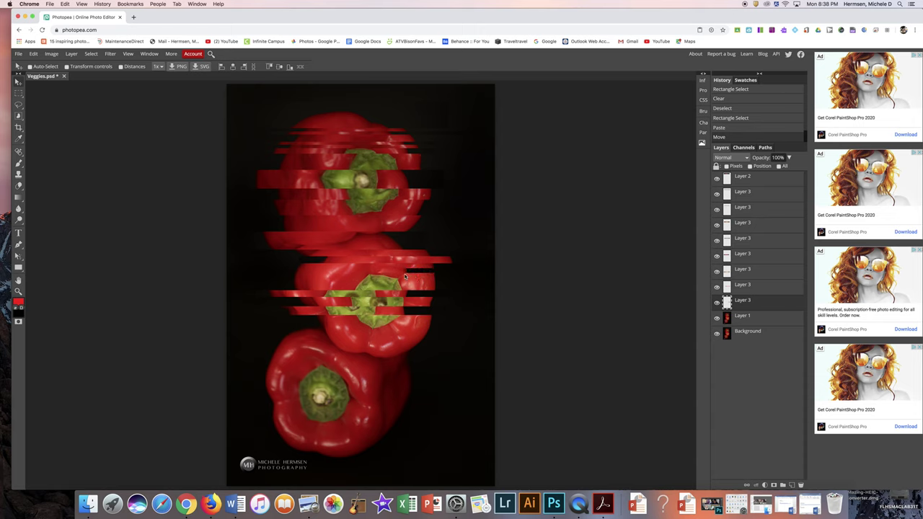
left_click_drag(402, 277, 295, 279)
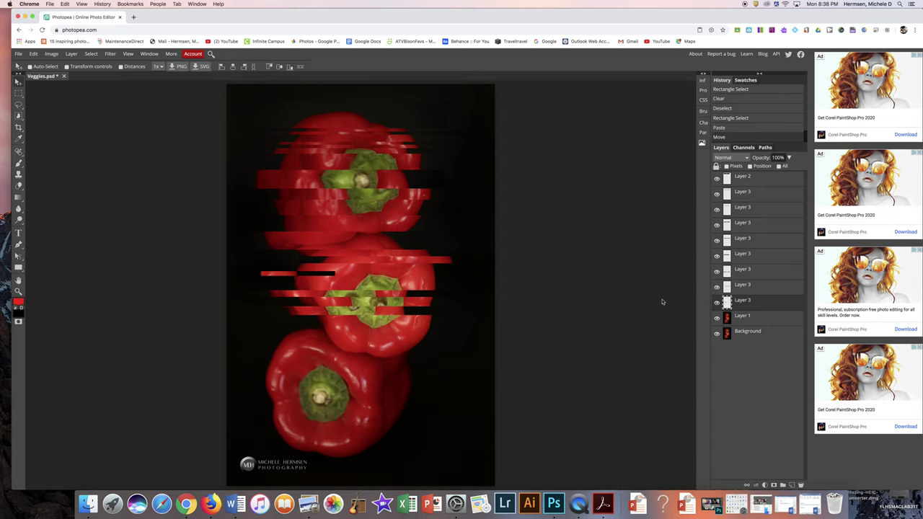
left_click_drag(311, 272, 310, 275)
left_click_drag(303, 276, 303, 275)
left_click(716, 303)
Leave the accidentally opened blank Chrome tabs and return to the Photopea tab
left_click(716, 303)
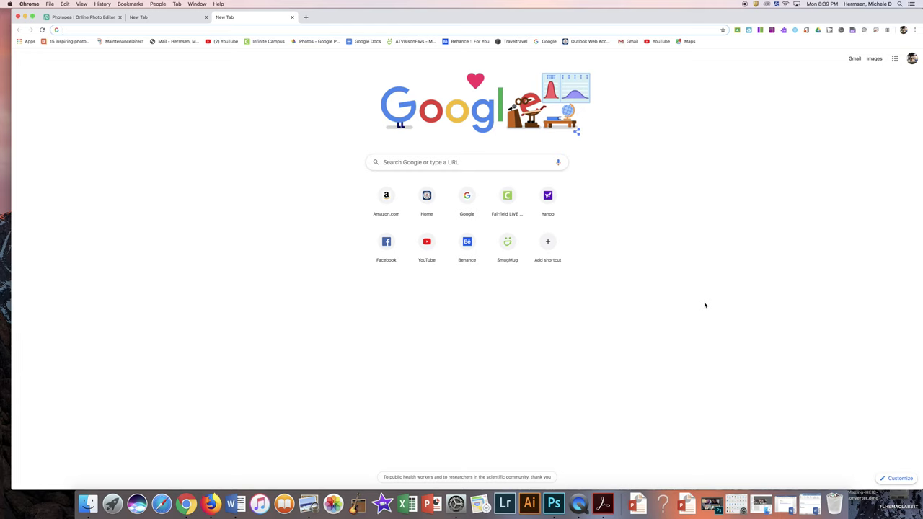
left_click(84, 16)
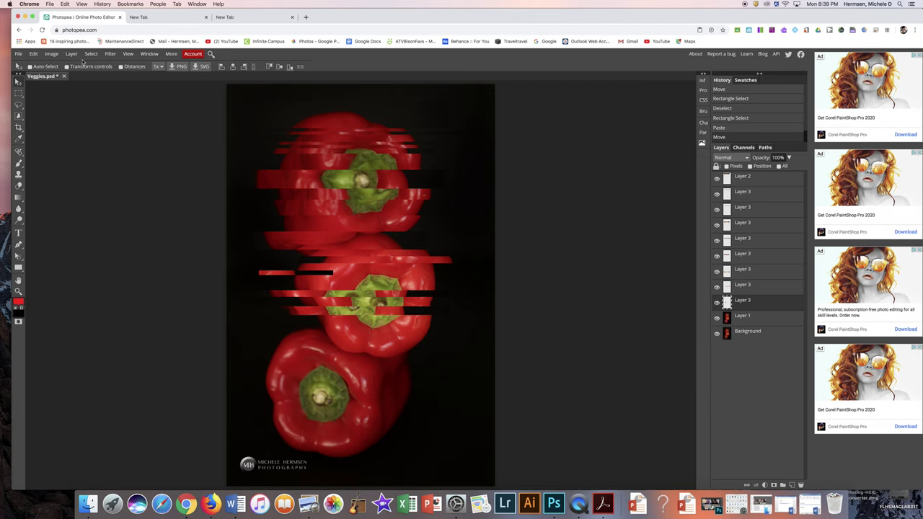
left_click(56, 55)
mouse_move(67, 55)
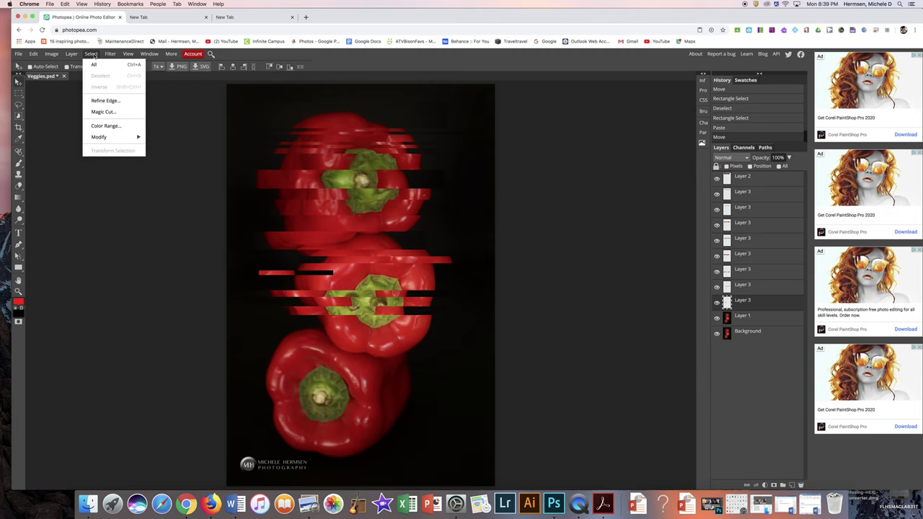
mouse_move(110, 56)
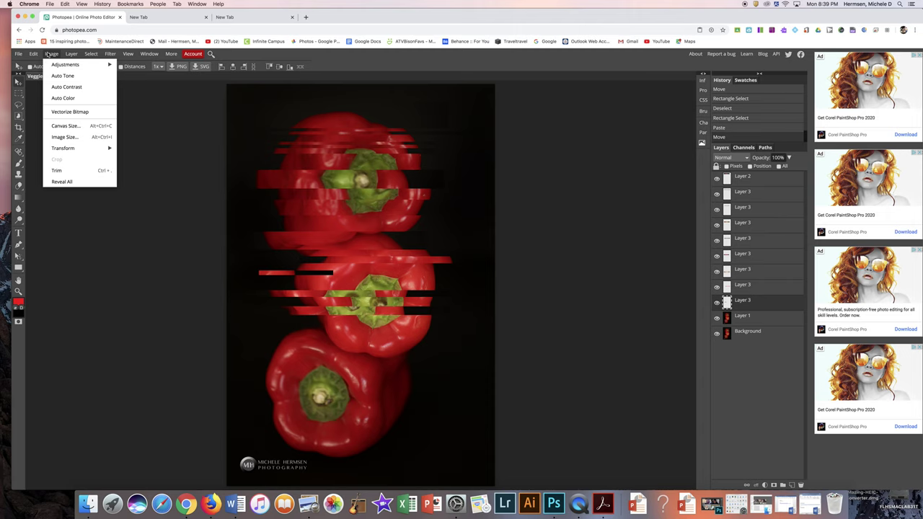
mouse_move(70, 150)
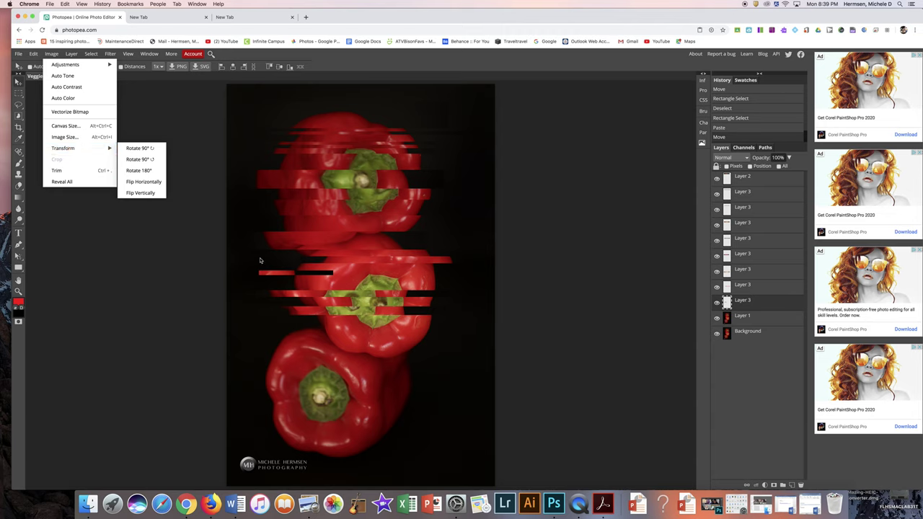
left_click(142, 193)
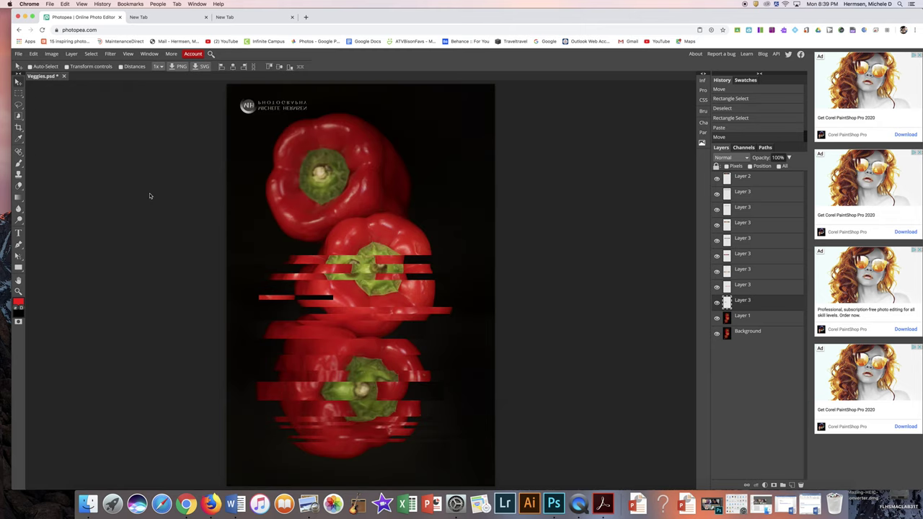
left_click(52, 54)
mouse_move(38, 55)
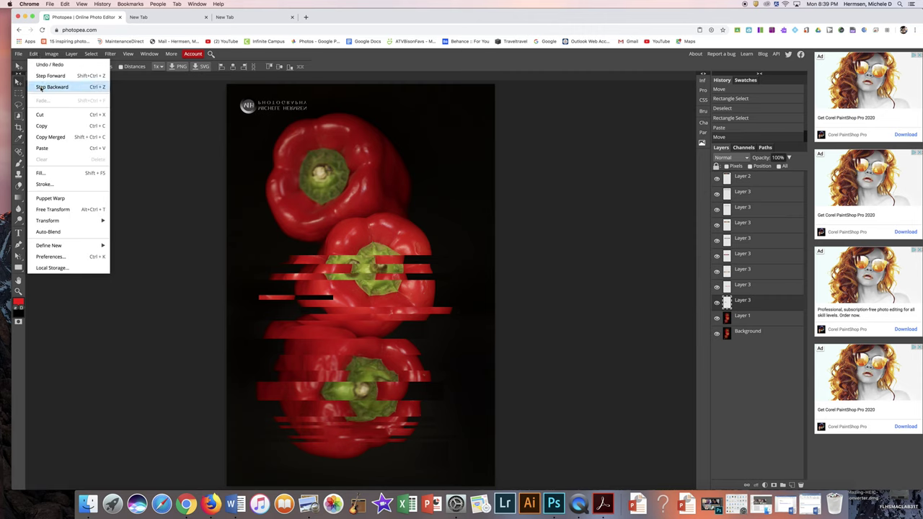
left_click(41, 88)
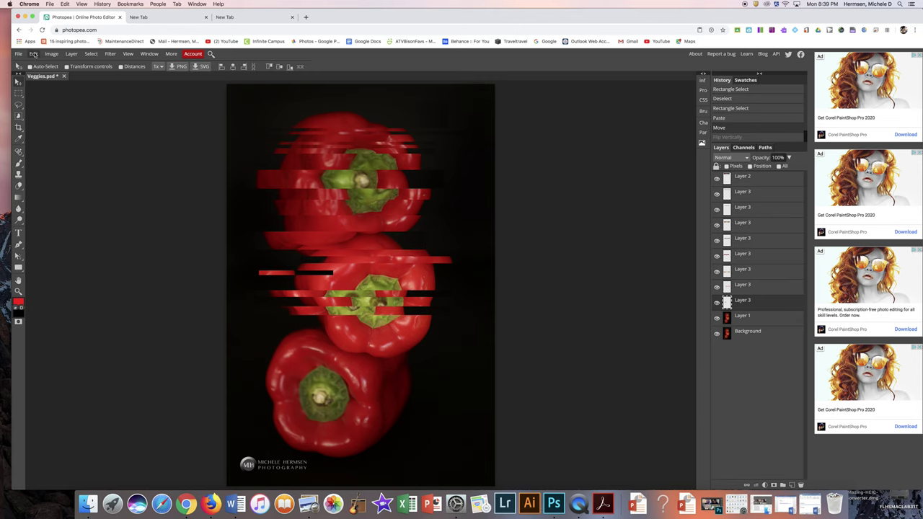
Free-transform the short strip, nudging it slightly left, and commit the change
left_click(34, 55)
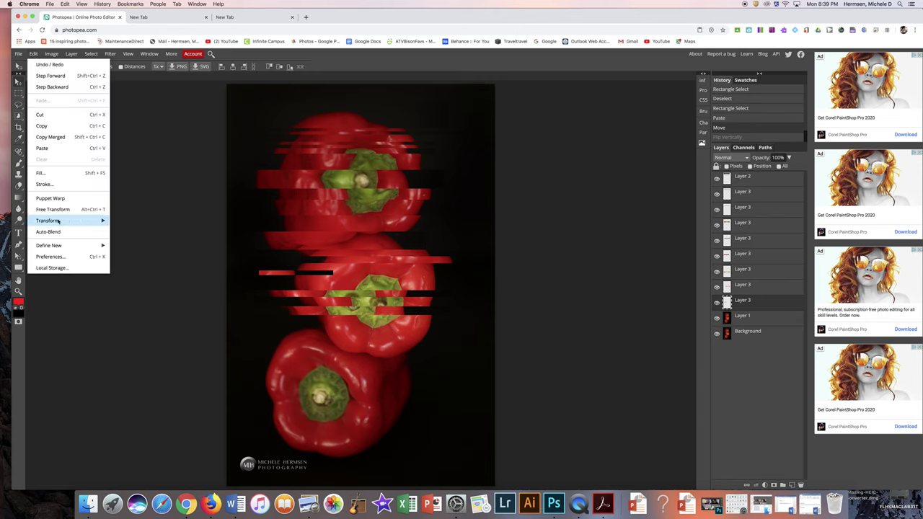
mouse_move(59, 221)
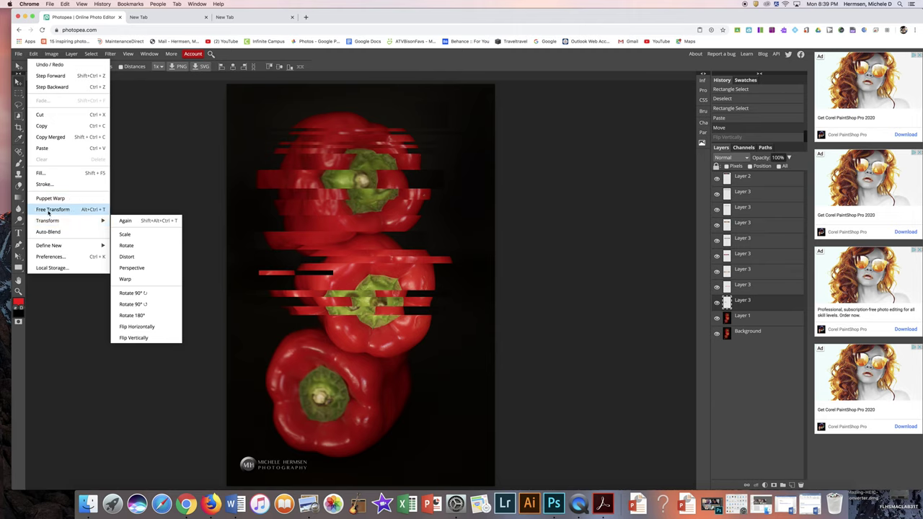
left_click(48, 211)
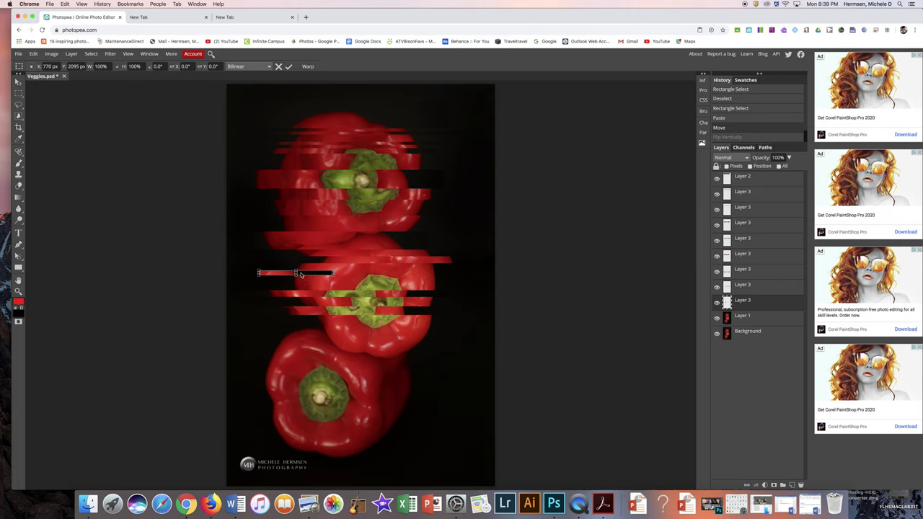
left_click_drag(298, 275, 299, 274)
key("Return")
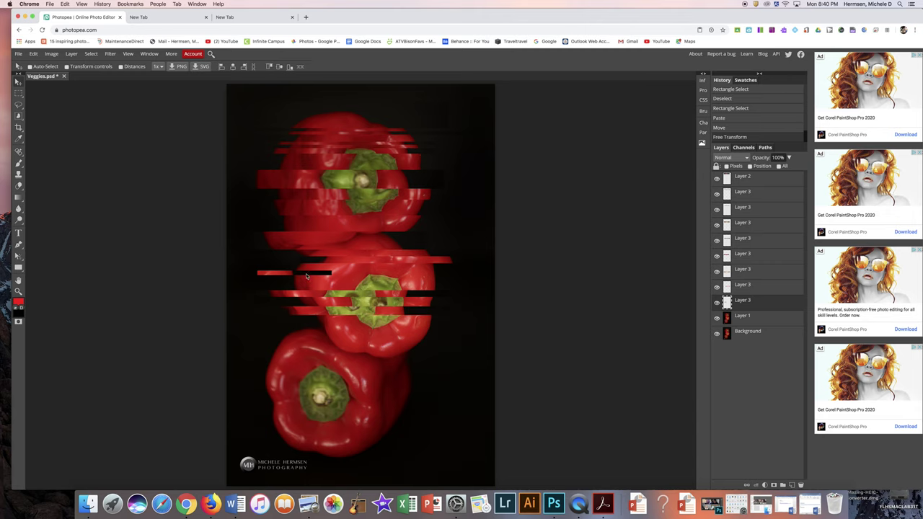
Flip the strip horizontally and shift it right across the middle pepper
left_click(33, 54)
mouse_move(65, 222)
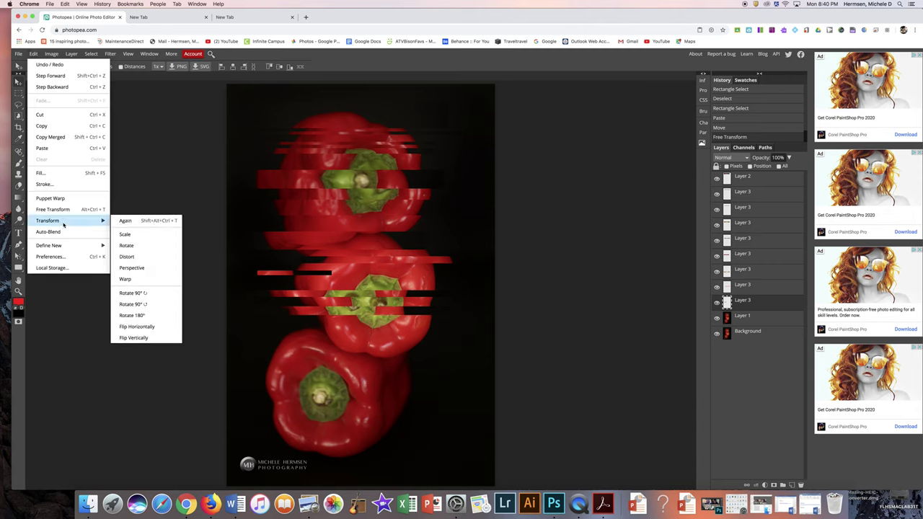
left_click(133, 327)
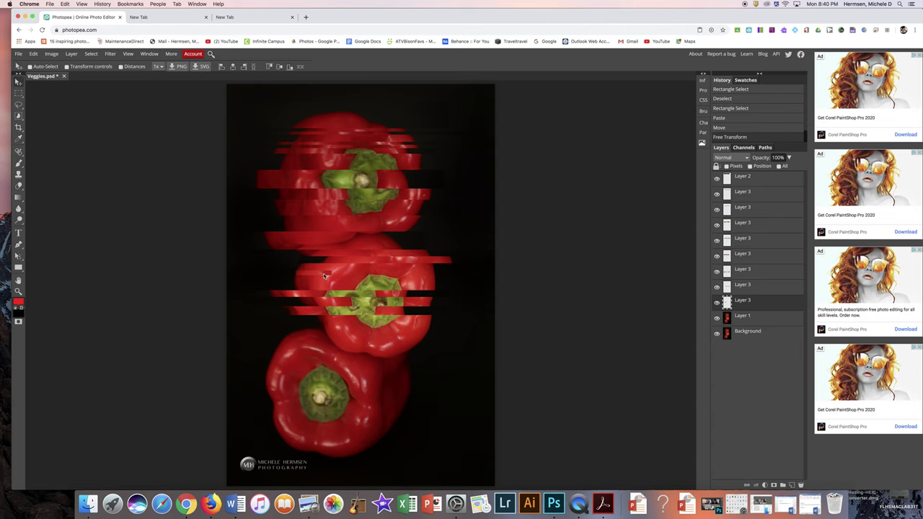
left_click_drag(325, 276, 344, 275)
left_click(742, 319)
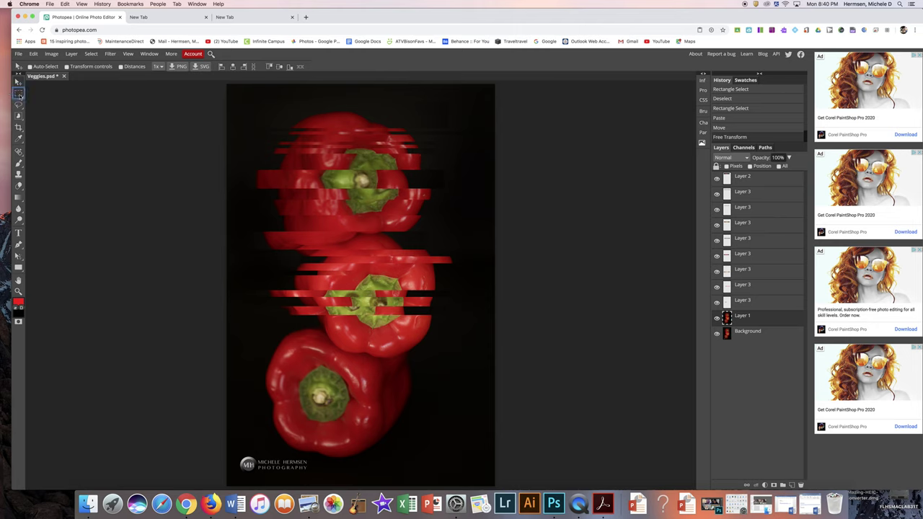
Copy a thin strip across the bottom pepper's top to a new layer and shift it right past the edge
left_click(19, 93)
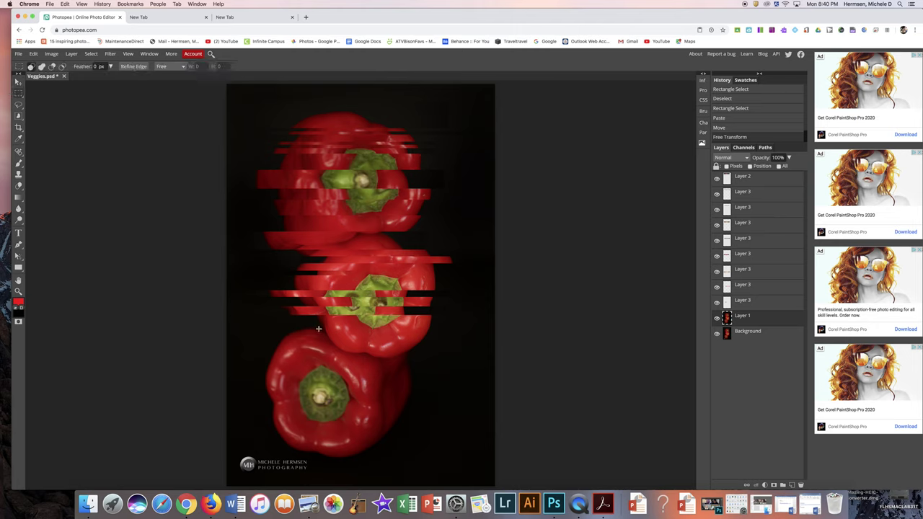
left_click_drag(315, 343, 472, 362)
key("super+j")
left_click(18, 82)
mouse_move(370, 342)
left_mouse_down()
mouse_move(362, 356)
mouse_move(406, 360)
mouse_move(371, 356)
left_mouse_up()
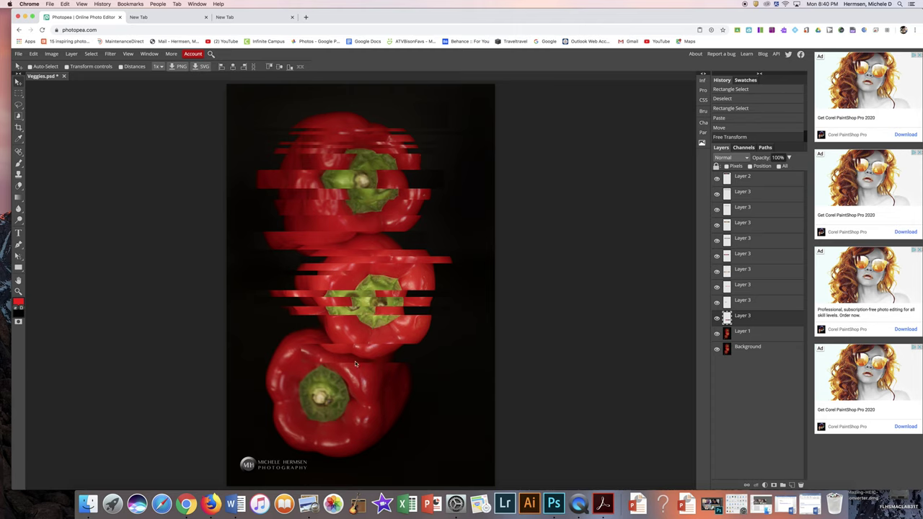
left_click_drag(330, 367, 365, 360)
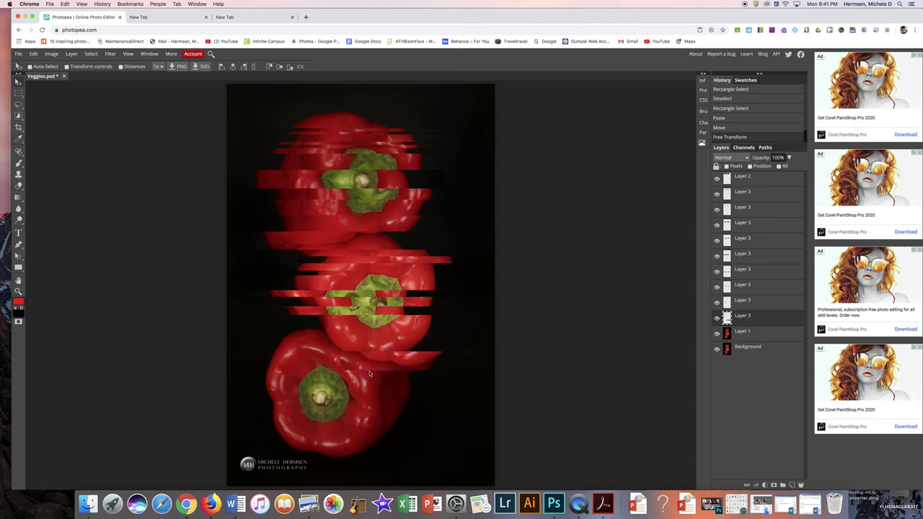
left_click(749, 335)
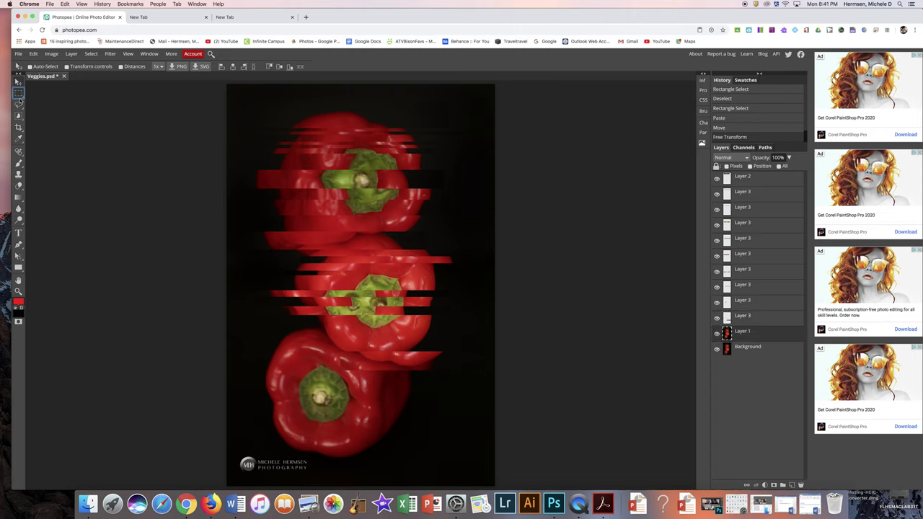
Copy a thin strip across the bottom pepper to a new layer and shift it left
left_click(19, 103)
left_click_drag(250, 382, 447, 387)
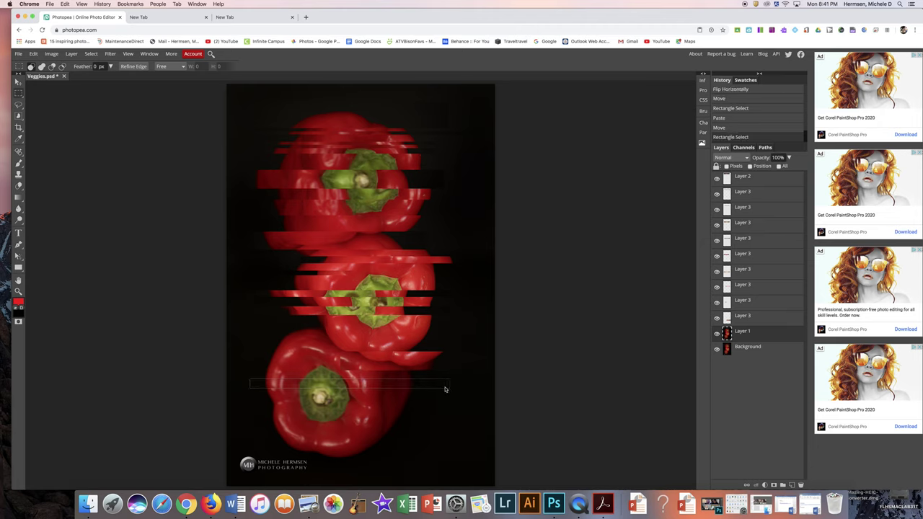
key("ctrl+c")
key("ctrl+v")
left_click(19, 81)
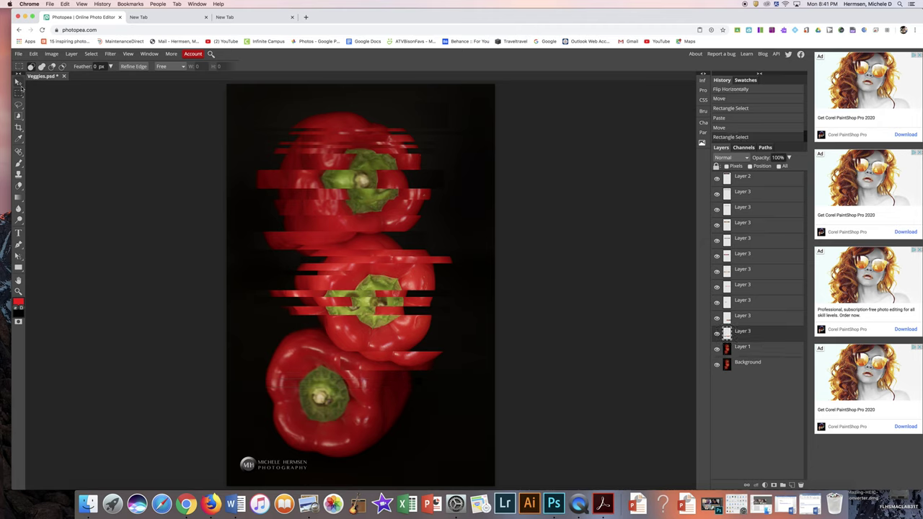
left_click_drag(392, 388, 339, 384)
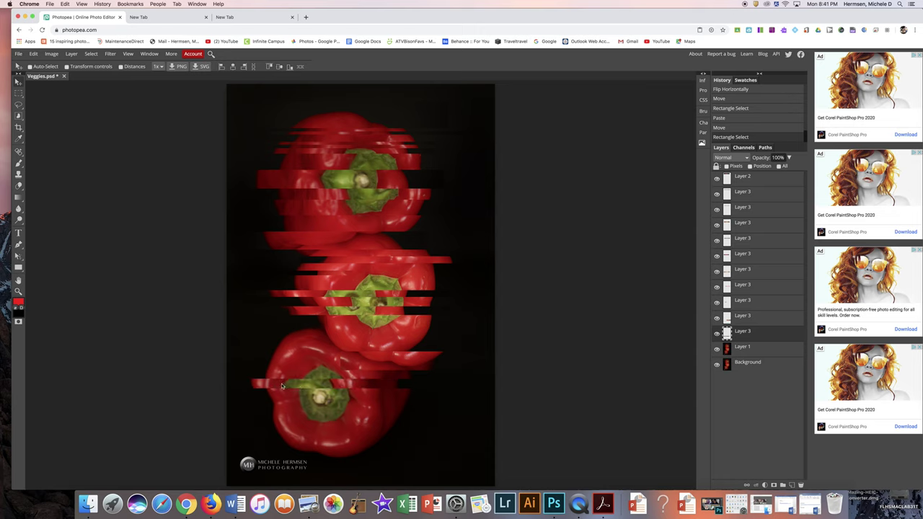
mouse_move(282, 387)
left_mouse_down()
mouse_move(332, 387)
mouse_move(265, 384)
left_mouse_up()
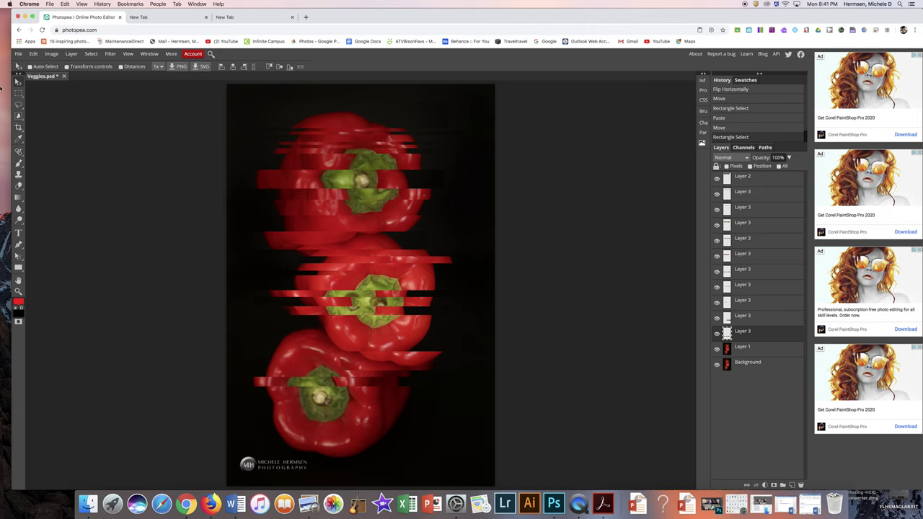
Copy a second strip across the bottom pepper's stem to a new layer and offset it sideways
left_click(751, 349)
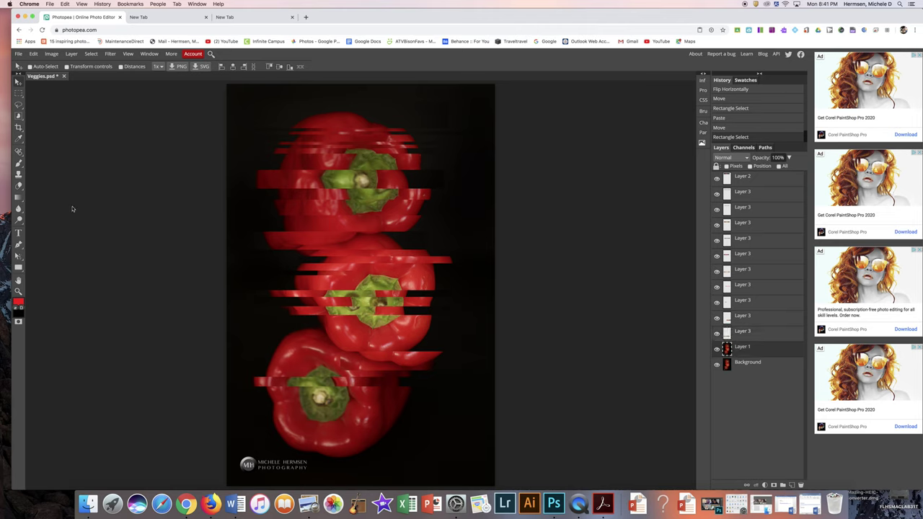
left_click(19, 92)
left_click_drag(258, 392, 428, 411)
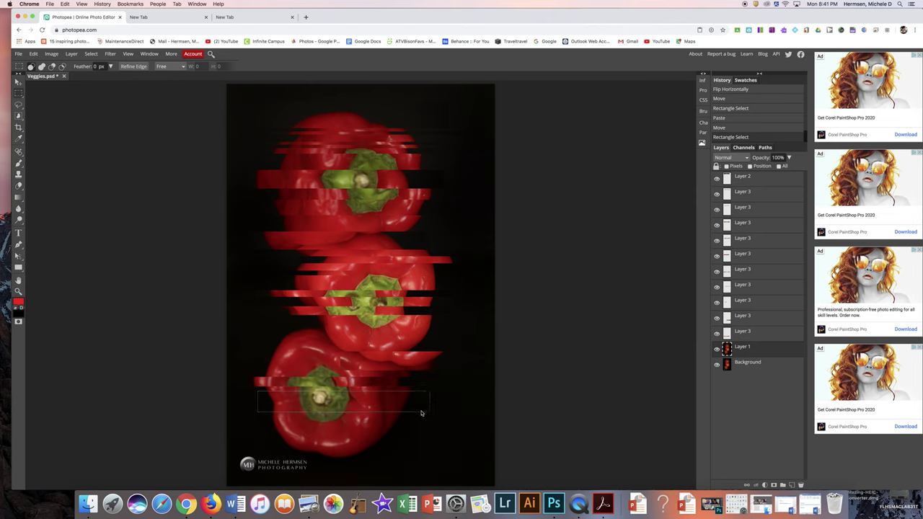
key("super+c")
key("super+v")
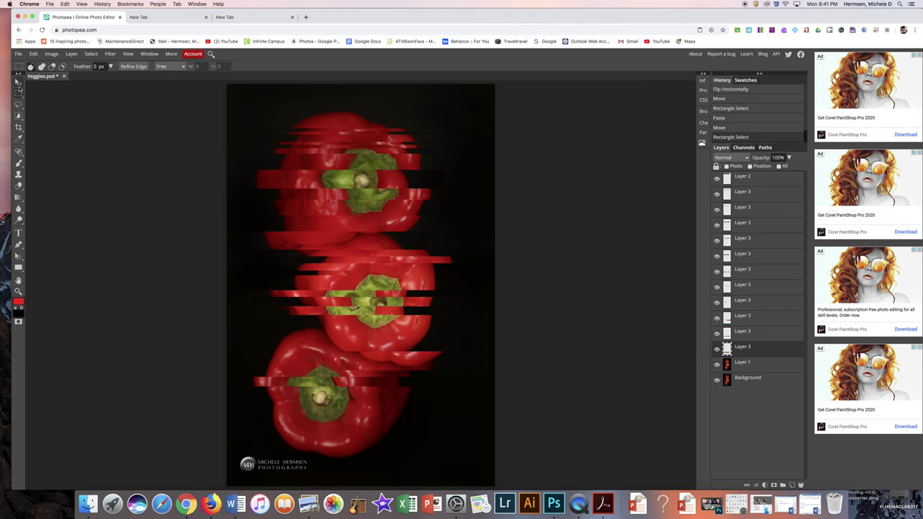
left_click(18, 81)
left_click_drag(323, 397, 304, 399)
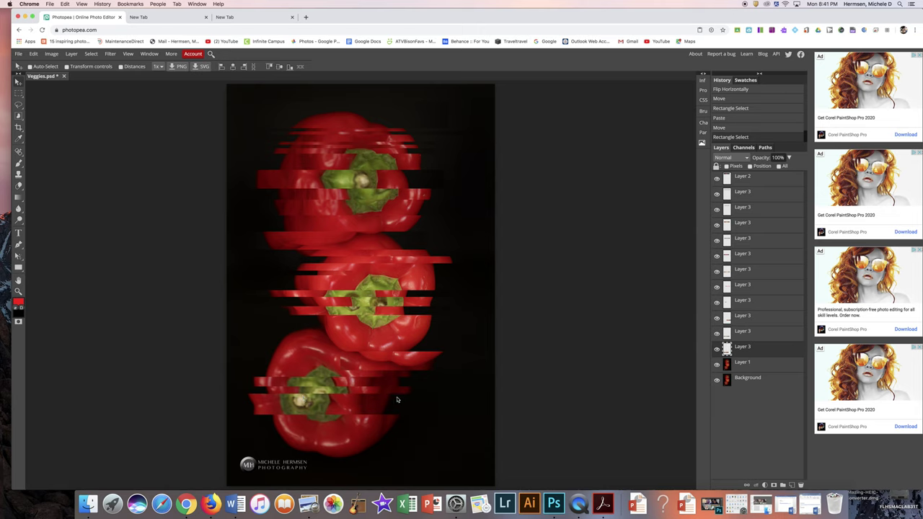
left_click_drag(405, 407, 385, 409)
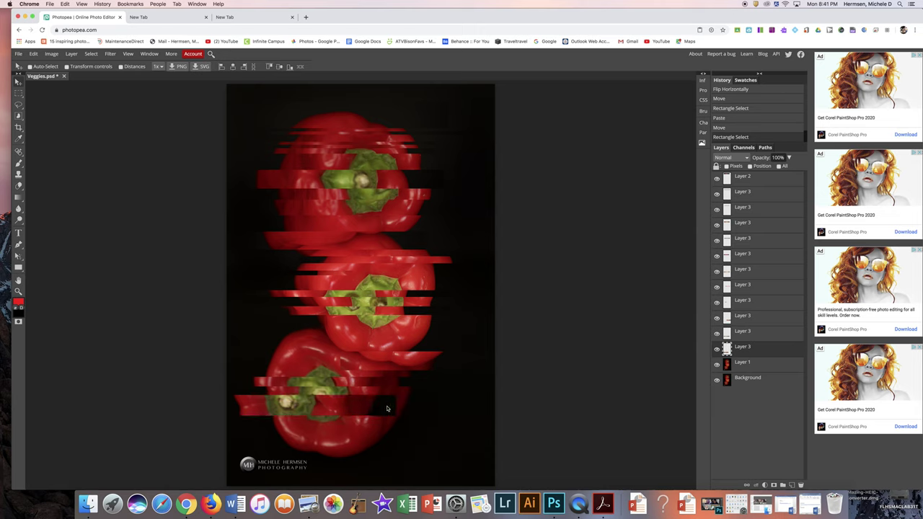
left_click_drag(359, 406, 377, 406)
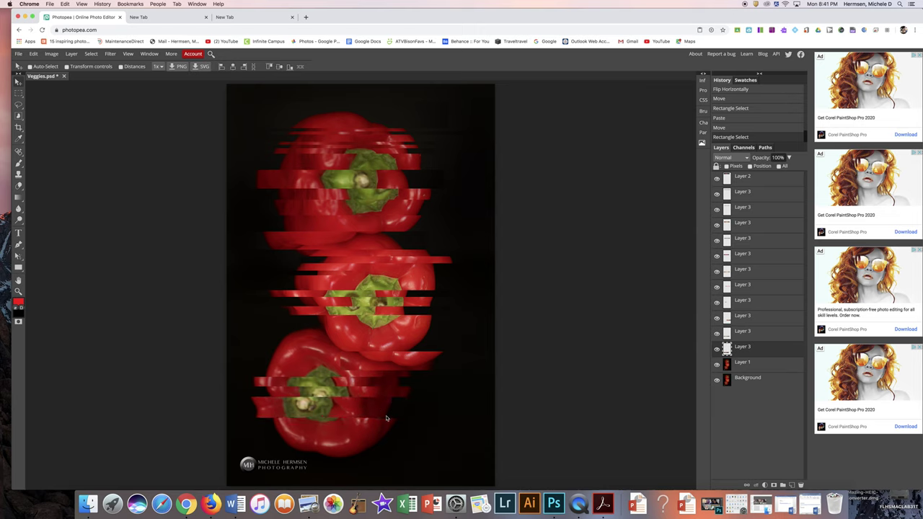
left_click_drag(348, 411, 349, 410)
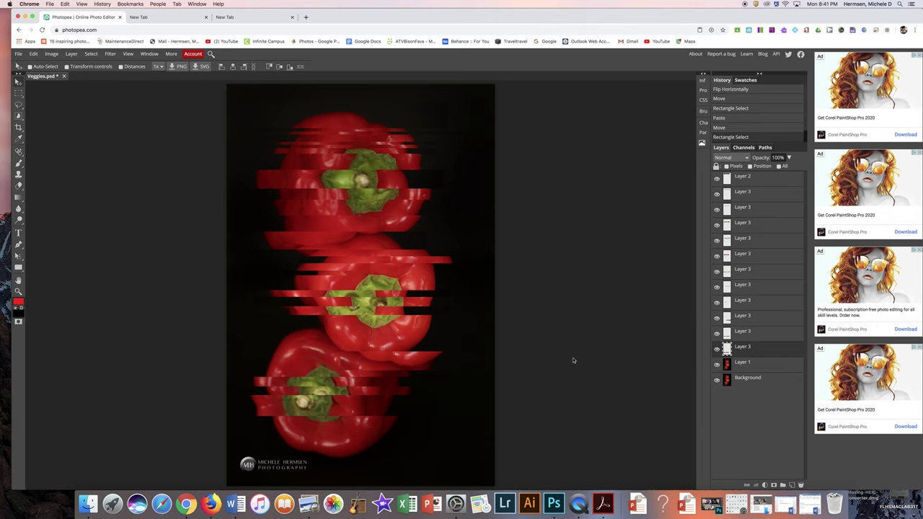
left_click(717, 349)
left_click(717, 349)
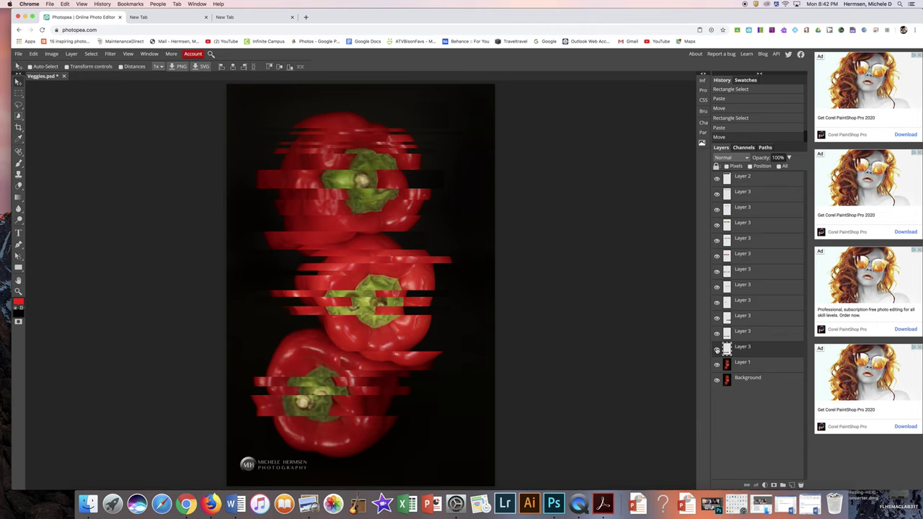
left_click(33, 54)
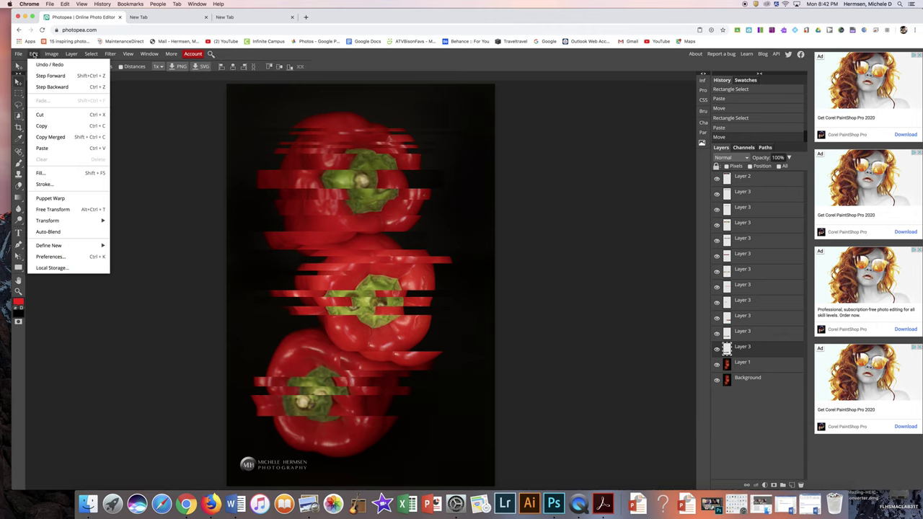
Stretch the lowest strip with Free Transform to about 104% width and 103% height
left_click(62, 211)
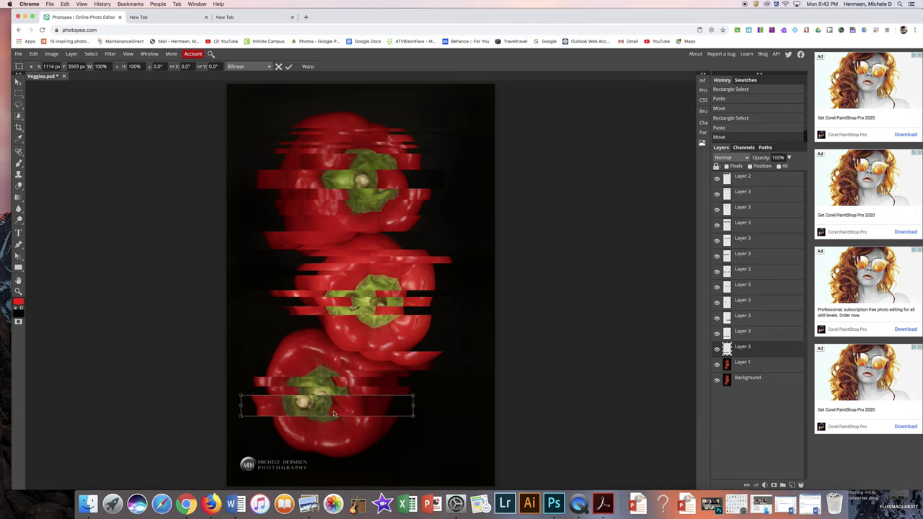
left_click_drag(327, 416, 328, 416)
mouse_move(412, 408)
left_mouse_down()
mouse_move(399, 407)
mouse_move(417, 407)
left_mouse_up()
key("Return")
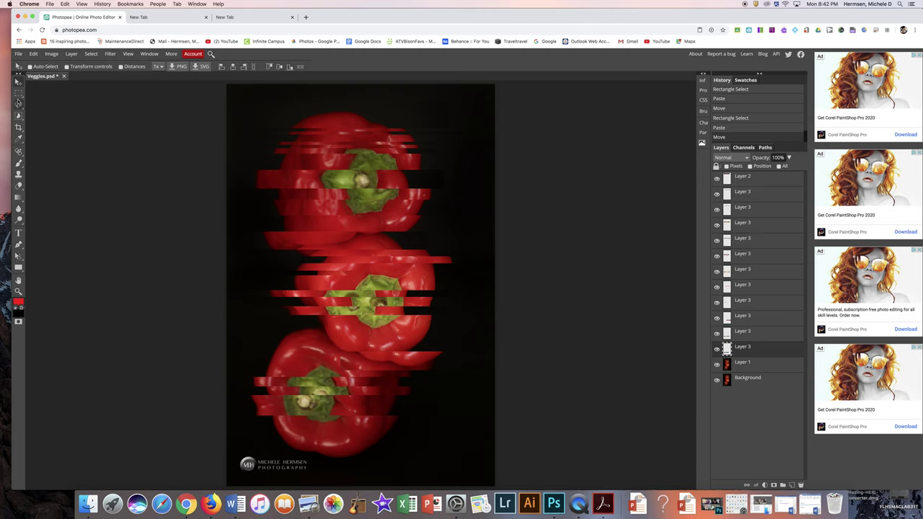
Try thin strip selections across the bottom pepper and check the Layer 3 strip layer's visibility
left_click(19, 93)
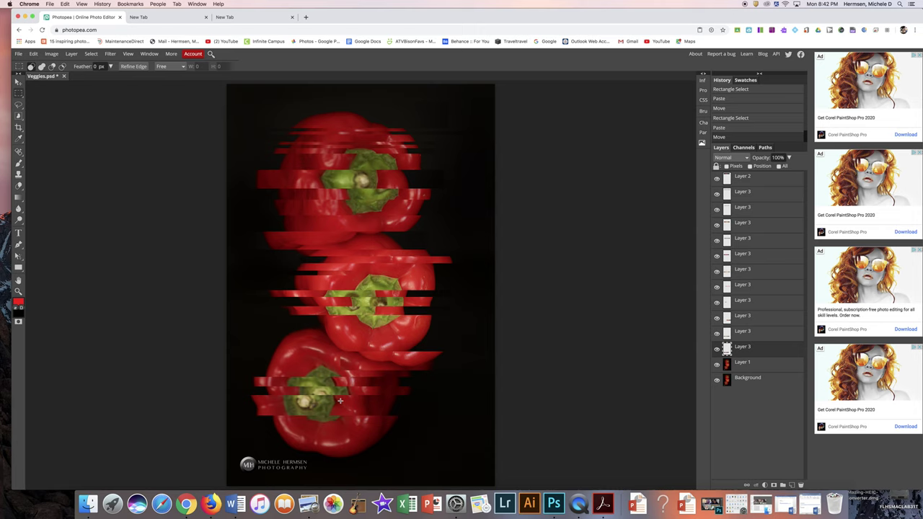
left_click_drag(340, 400, 440, 407)
left_click(443, 383)
left_click_drag(272, 404, 241, 409)
left_click(419, 415)
left_click_drag(245, 398, 424, 400)
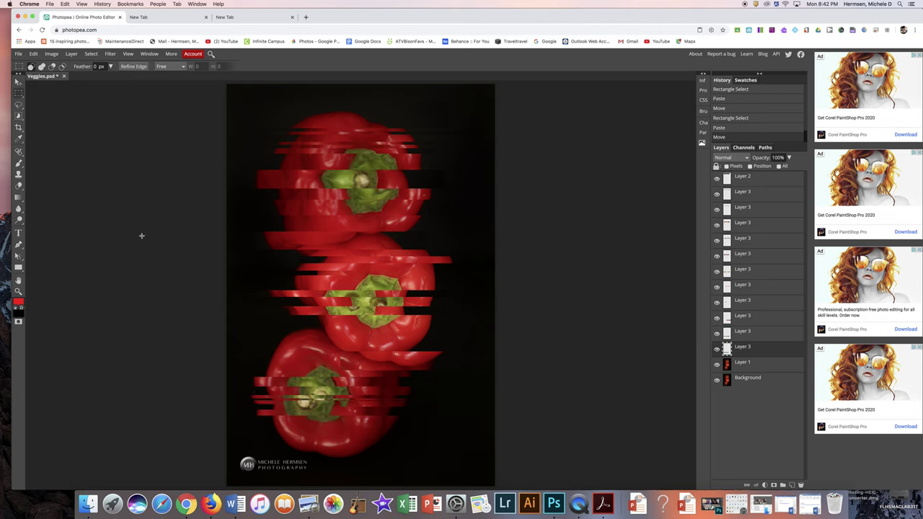
left_click(18, 82)
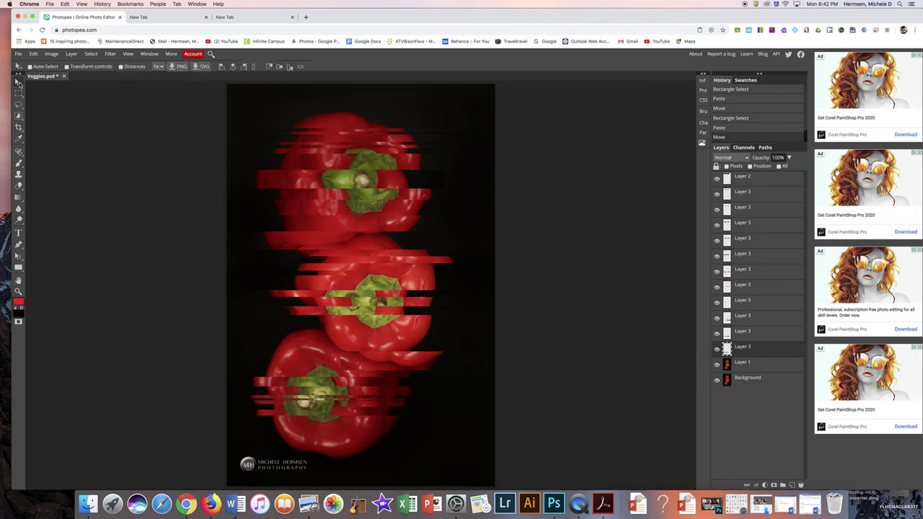
right_click(299, 382)
left_click(309, 386)
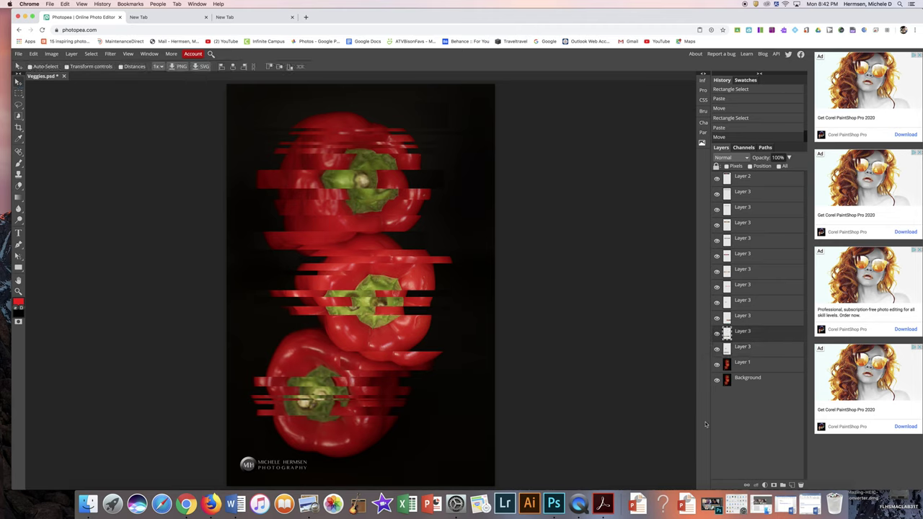
double_click(717, 334)
Select more thin strips on the bottom pepper, then outline another strip to copy from Layer 1
left_click(19, 93)
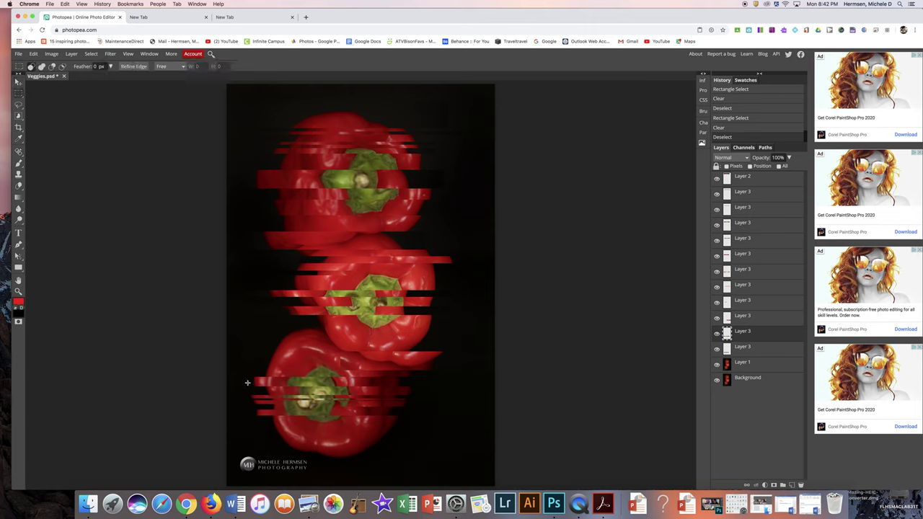
left_click_drag(247, 381, 281, 383)
left_click_drag(381, 382, 435, 383)
left_click(19, 82)
right_click(396, 366)
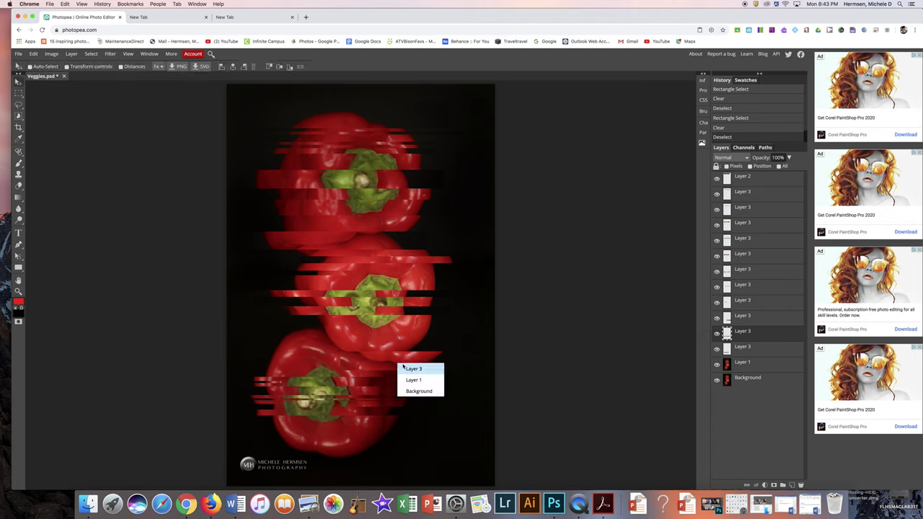
left_click(407, 367)
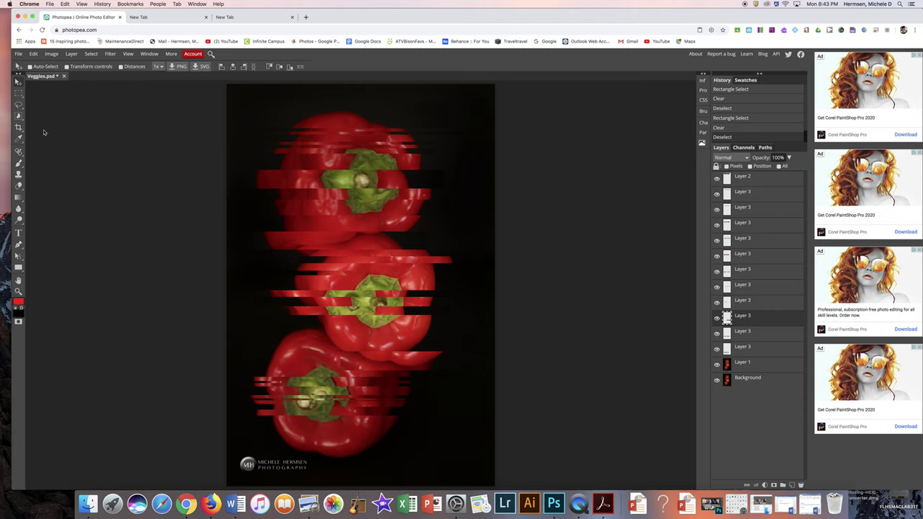
left_click(19, 93)
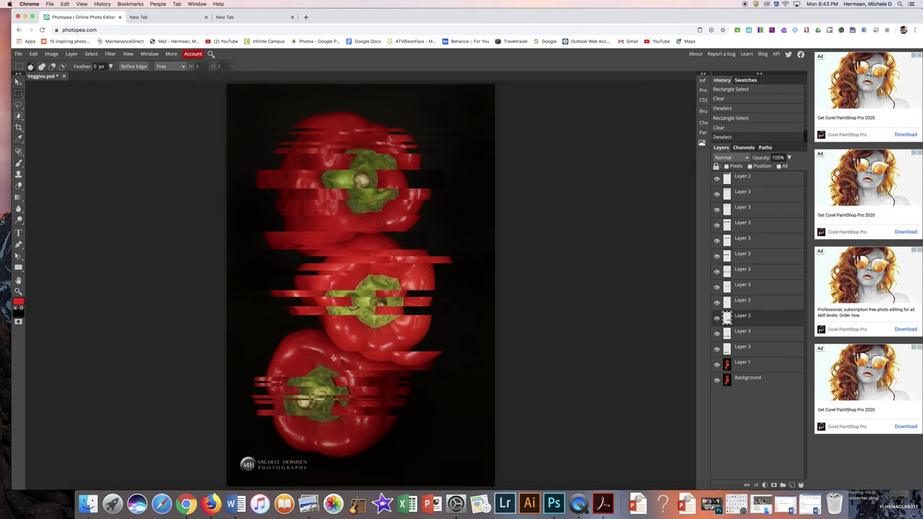
left_click_drag(335, 358, 451, 361)
left_click(742, 366)
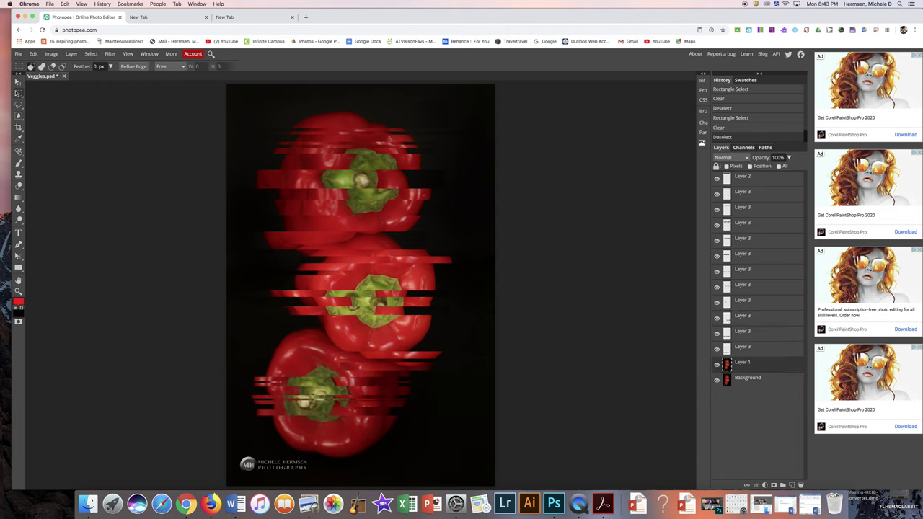
Copy a thin strip across the lower pepper to a new layer and slide it left
left_click_drag(261, 345, 320, 353)
key("ctrl+j")
left_click(19, 81)
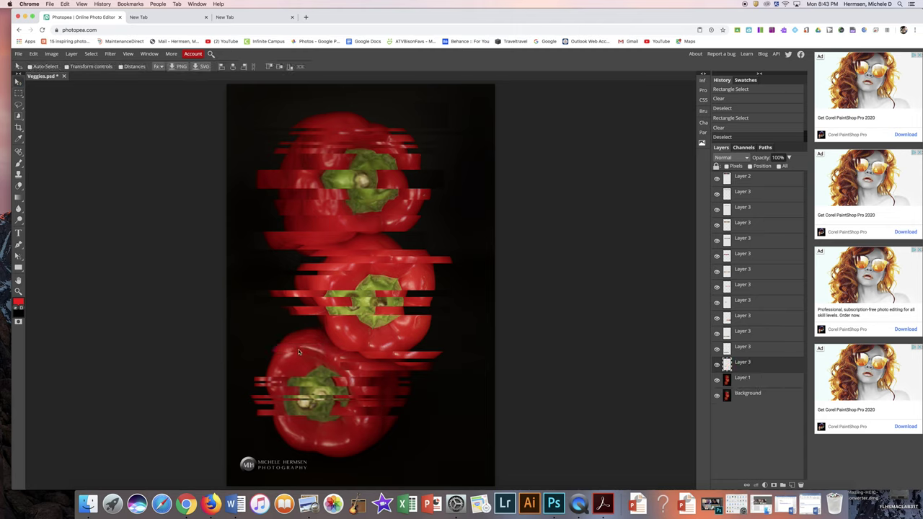
left_click_drag(298, 351, 295, 351)
Copy another lower-pepper strip to a new layer and shift it sideways
left_click(18, 93)
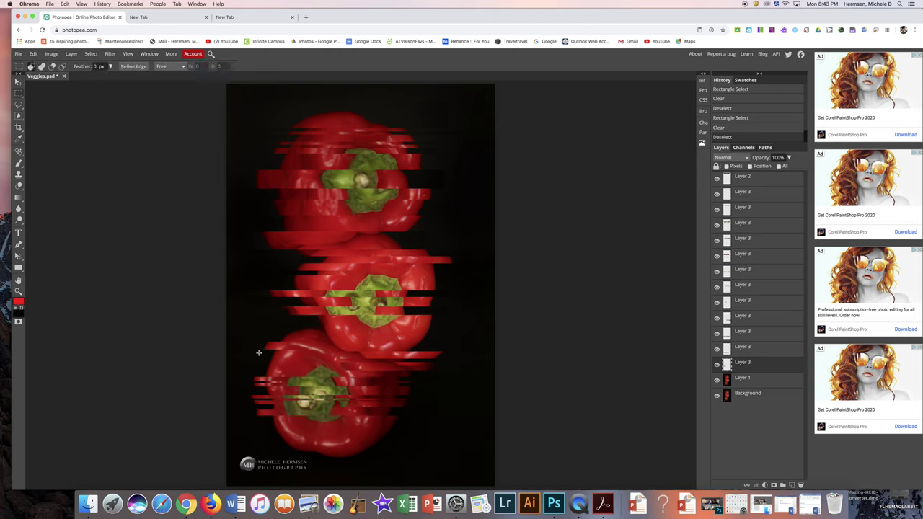
left_click_drag(247, 359, 303, 365)
key("ctrl+c")
key("ctrl+j")
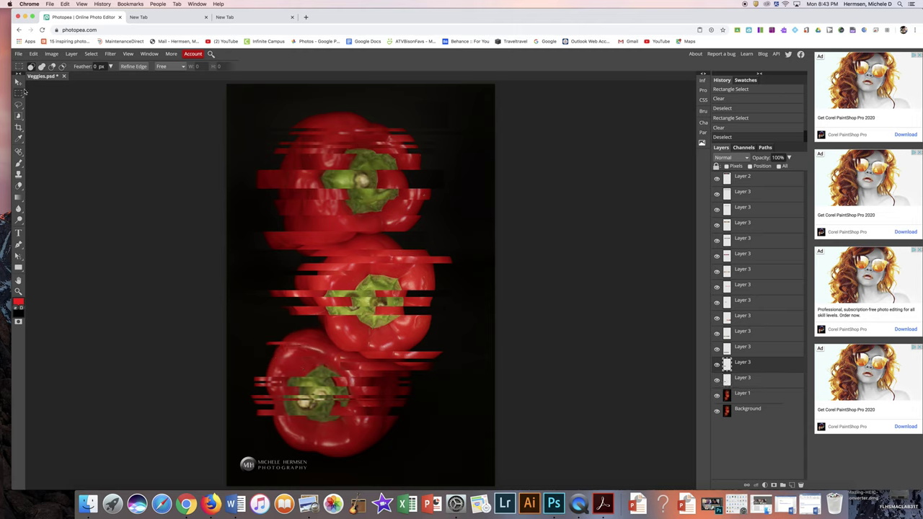
key("v")
mouse_move(262, 370)
left_mouse_down()
mouse_move(284, 360)
mouse_move(265, 377)
left_mouse_up()
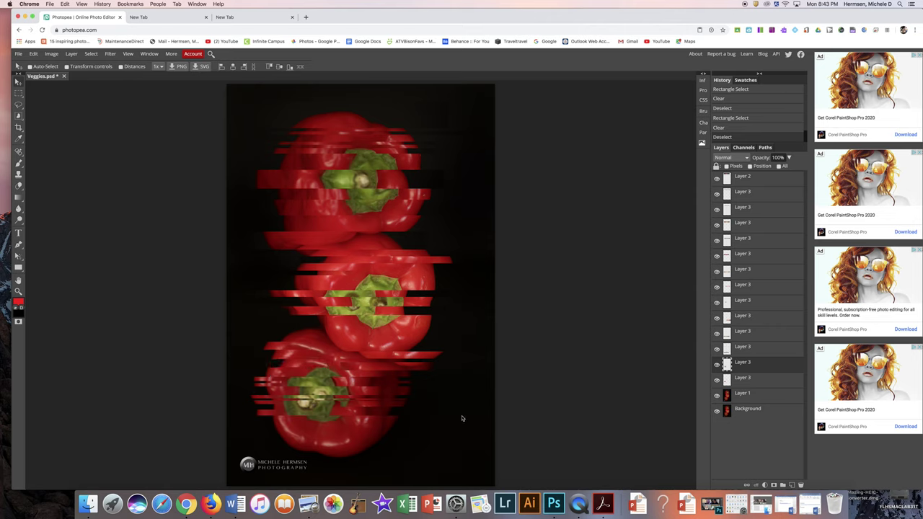
From Layer 1, copy a strip near the pepper's bottom to a new layer and slide it sideways
left_click(752, 395)
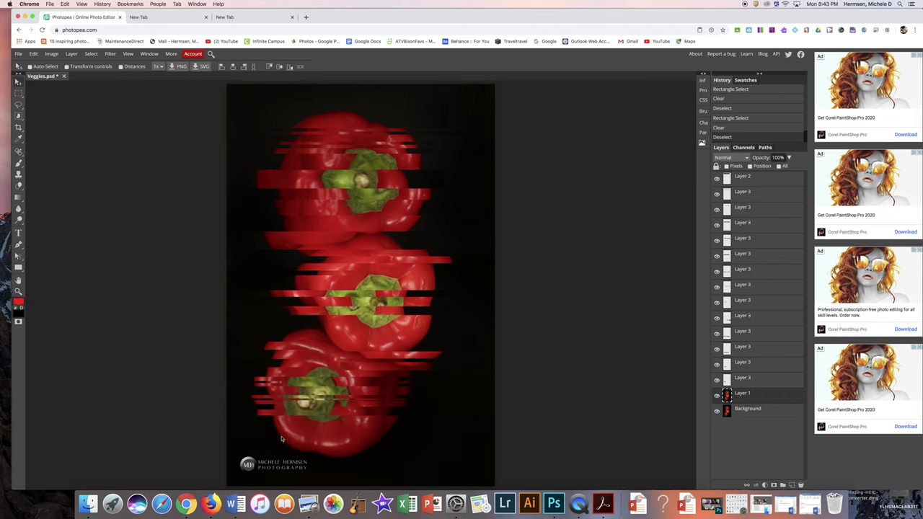
left_click(18, 93)
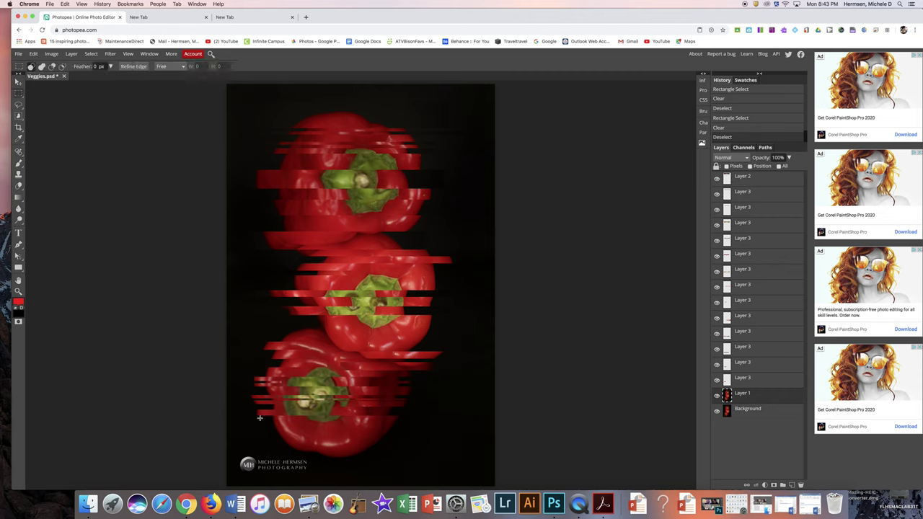
left_click_drag(261, 427, 423, 438)
key("super+j")
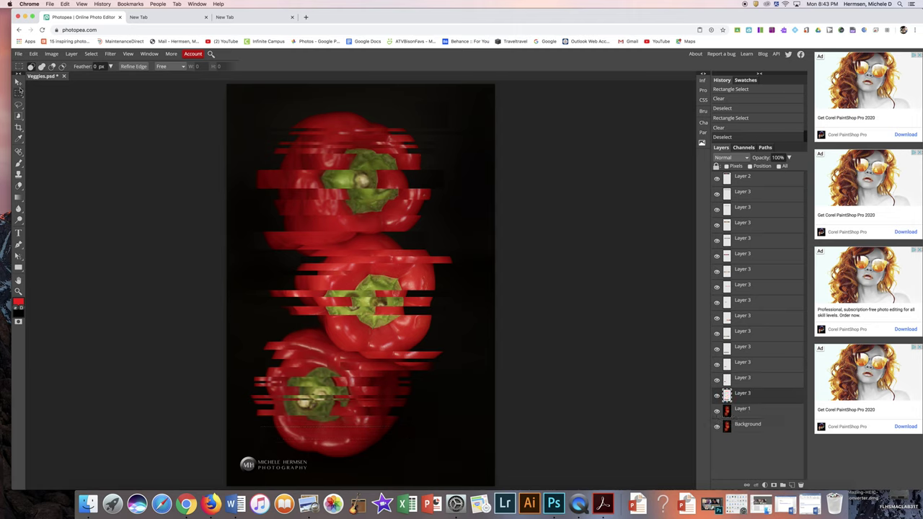
left_click(18, 81)
mouse_move(313, 433)
left_mouse_down()
mouse_move(332, 434)
mouse_move(303, 432)
mouse_move(315, 431)
left_mouse_up()
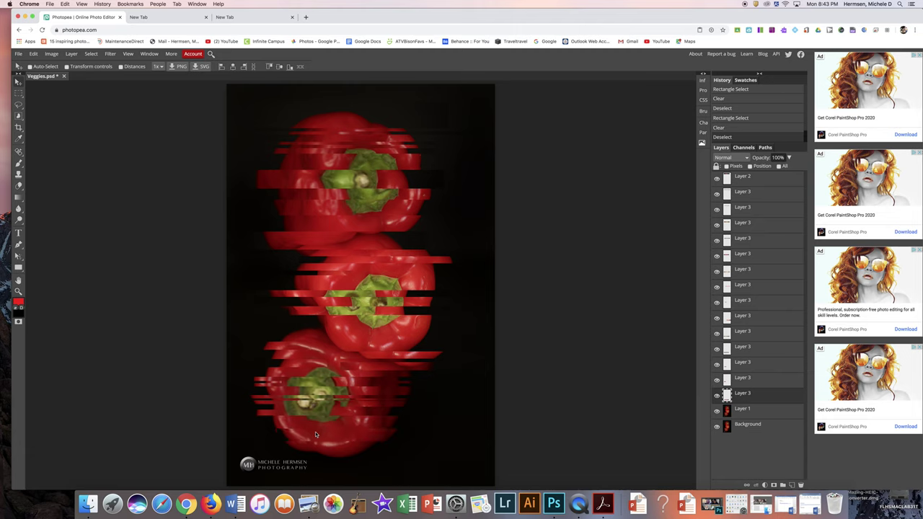
Copy a dark background patch to a new layer and slide it over the watermark's last letter
left_click(742, 409)
left_click(19, 93)
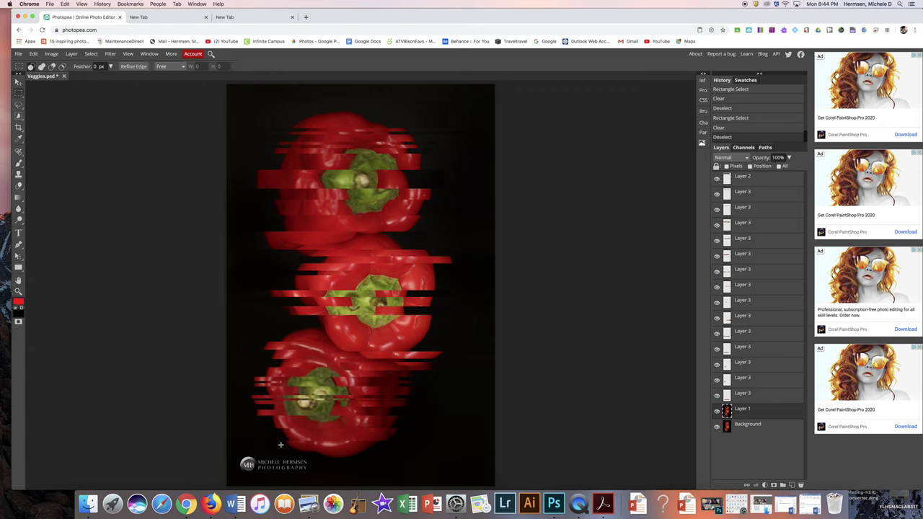
left_click_drag(312, 451, 389, 462)
key("ctrl+j")
key("v")
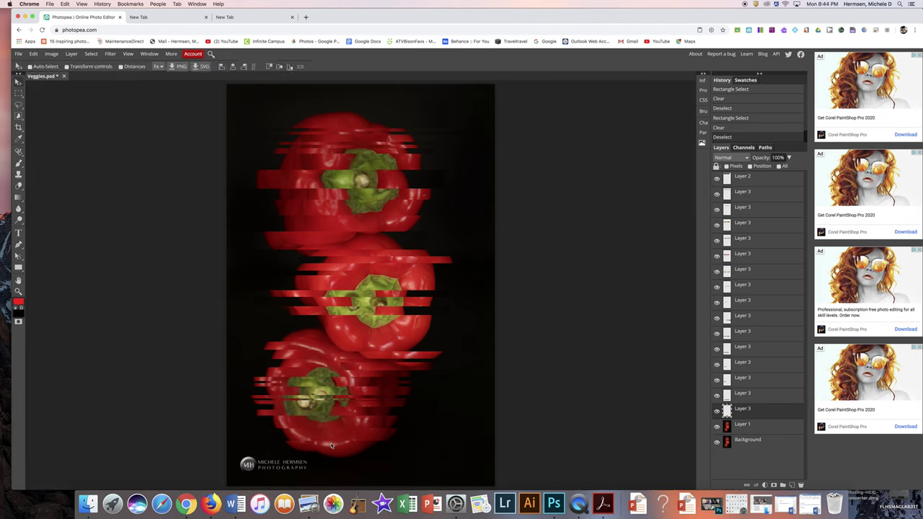
left_click_drag(340, 455, 323, 457)
Save the layered image as Veggies.psd
left_click(50, 4)
left_click(163, 193)
left_click(20, 55)
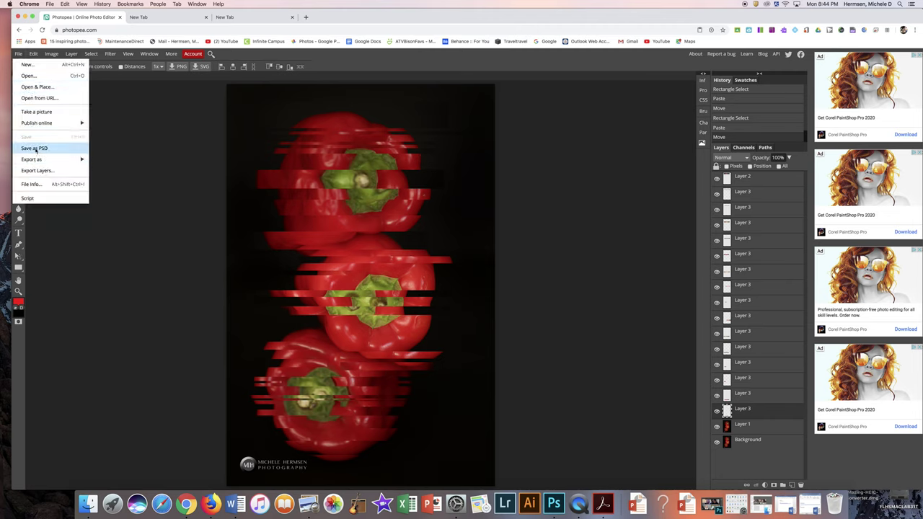
left_click(34, 149)
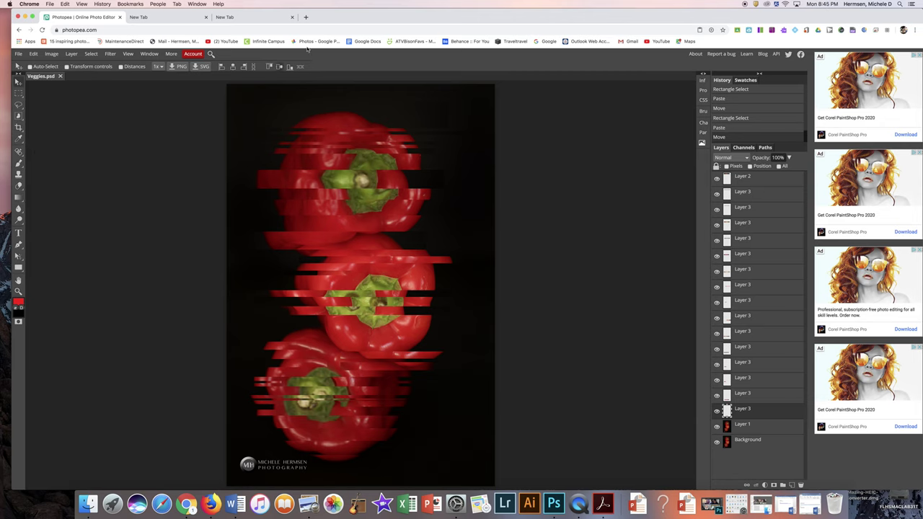
Drag the downloaded Veggies.psd onto the desktop
left_click_drag(368, 18, 561, 18)
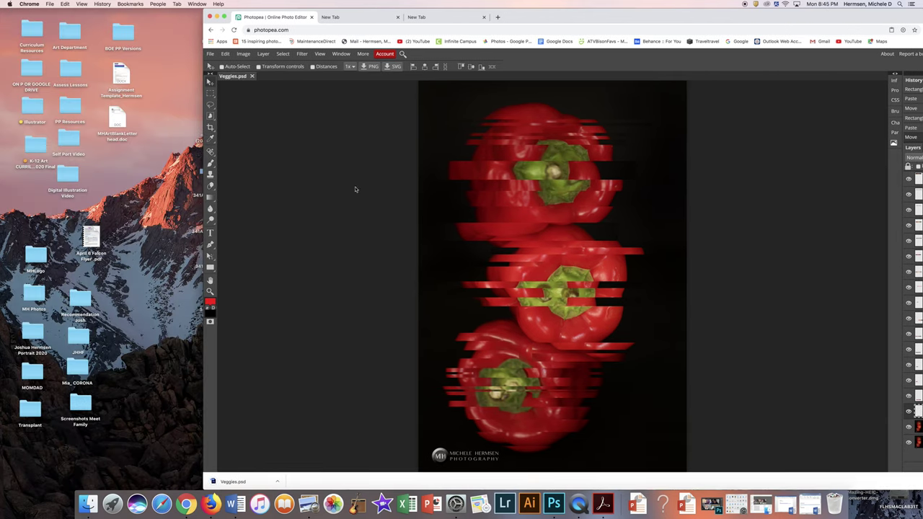
left_click_drag(237, 487, 153, 356)
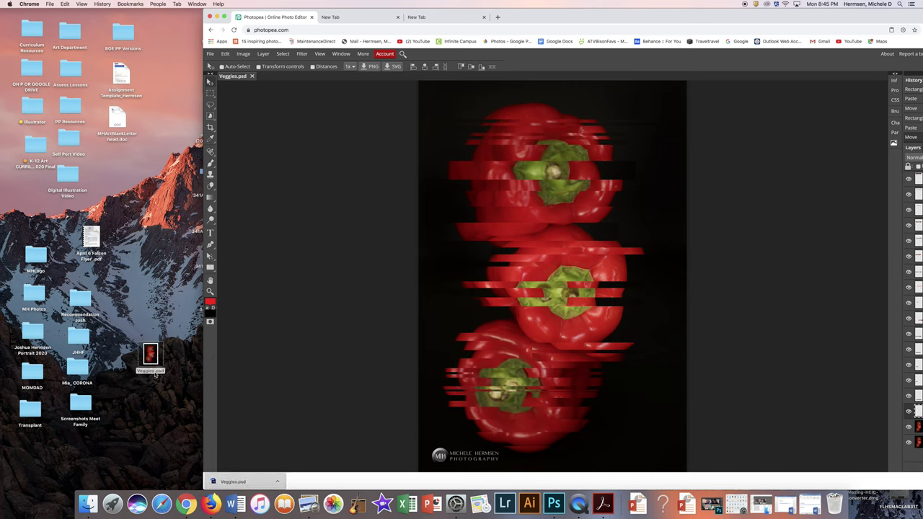
left_click_drag(561, 18, 438, 18)
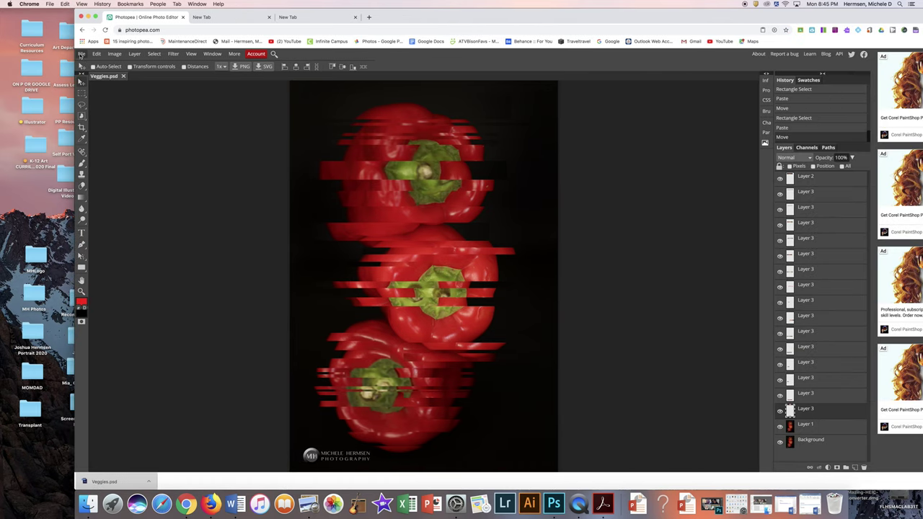
Export the glitch image as Veggies.jpg at 72% quality
left_click(81, 54)
mouse_move(103, 160)
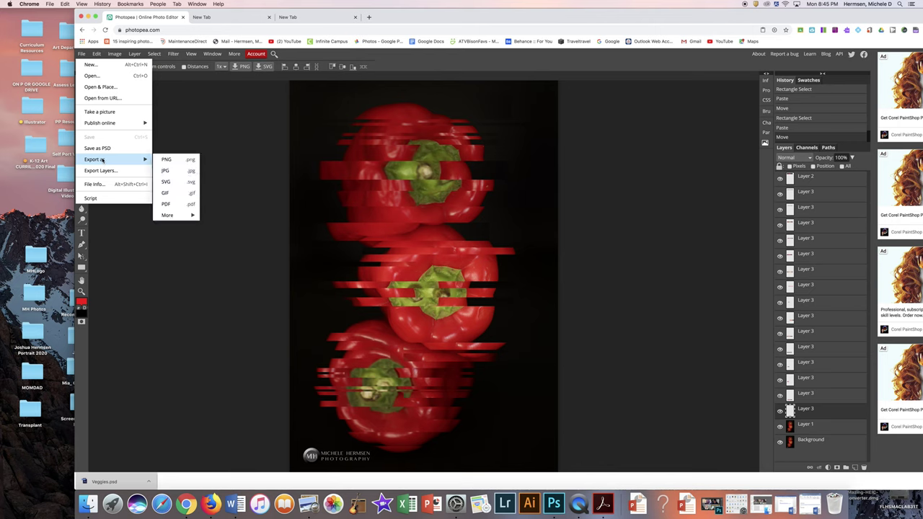
left_click(165, 170)
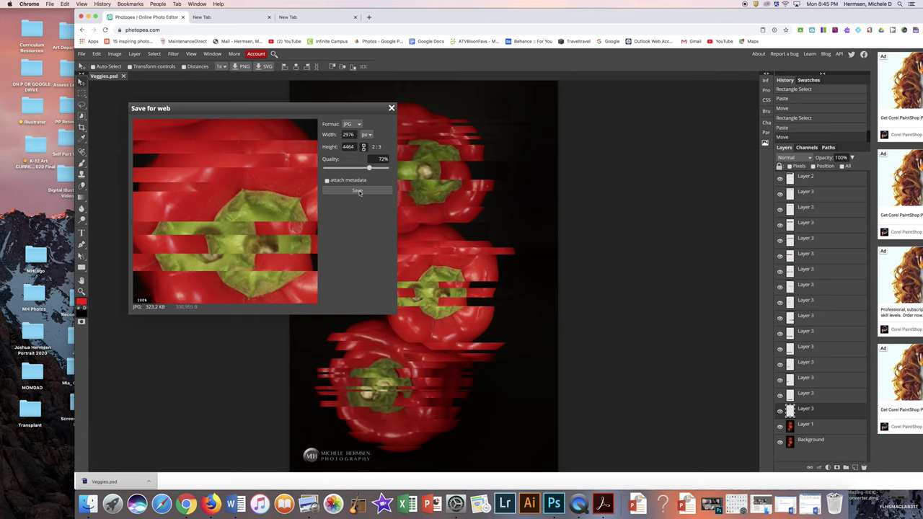
left_click(357, 191)
left_click_drag(449, 14, 569, 14)
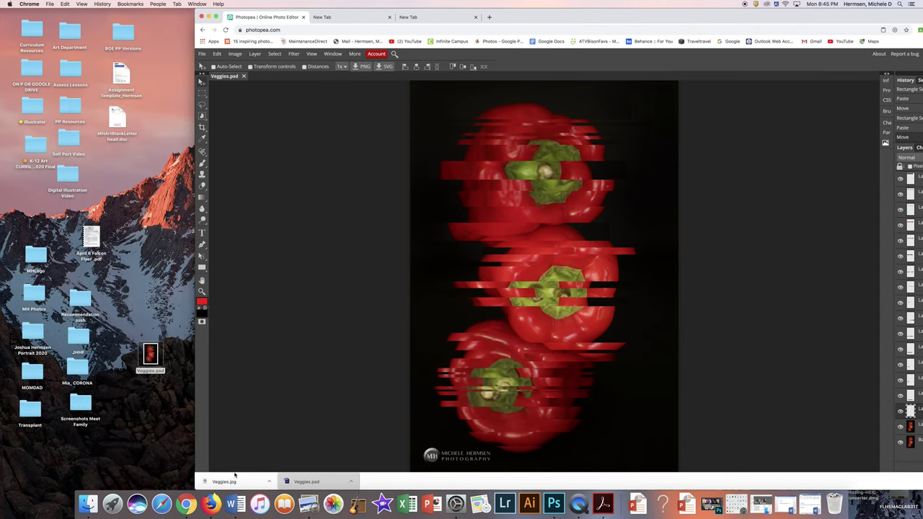
Place the downloaded Veggies.jpg on the desktop, keeping both files, and clear away old windows
left_click_drag(226, 478, 153, 402)
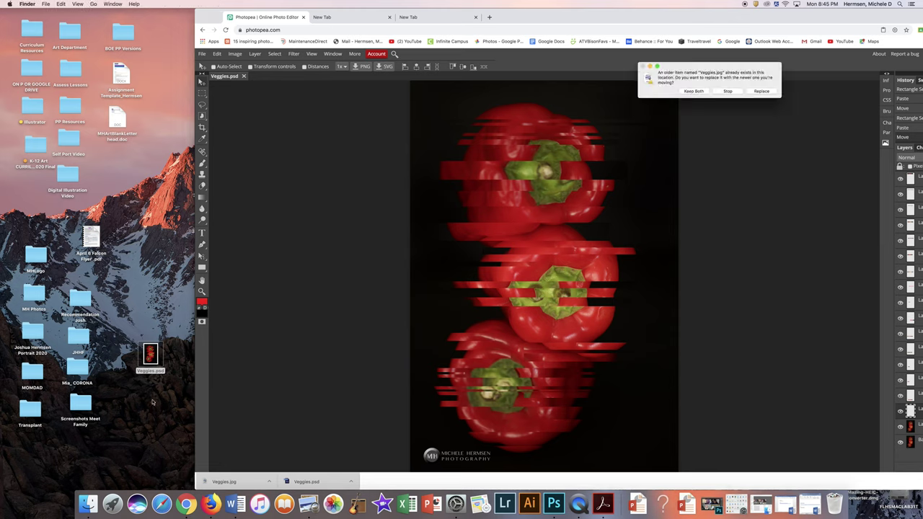
left_click(693, 90)
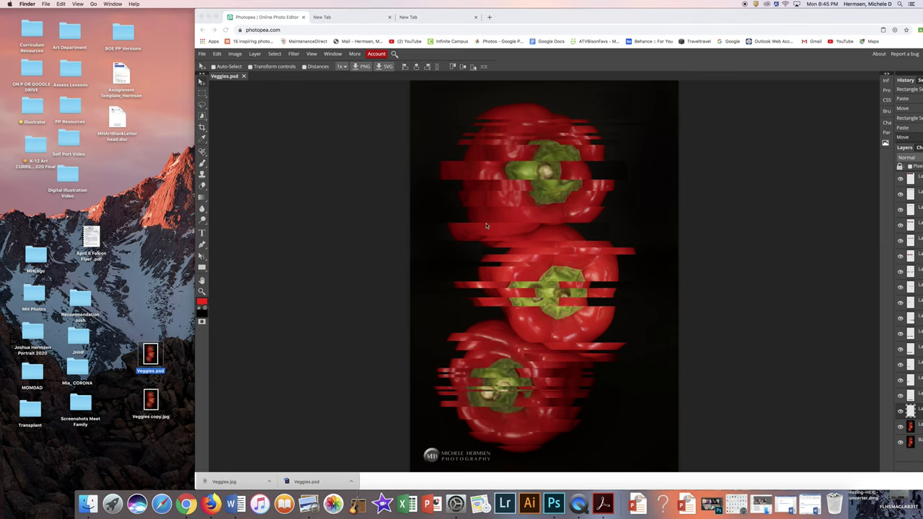
left_click(209, 16)
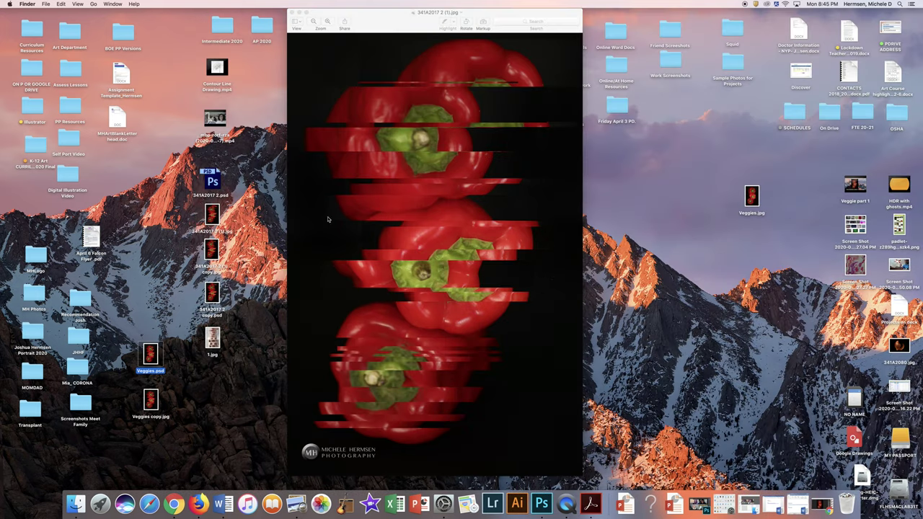
left_click(292, 13)
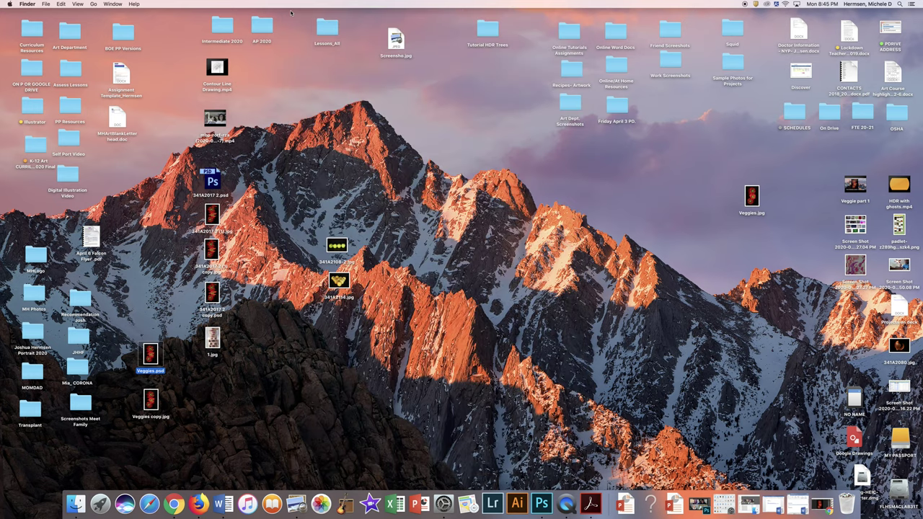
Open Veggies copy.jpg in Preview, centred and enlarged to show the glitch-sliced peppers
left_click(259, 364)
double_click(150, 401)
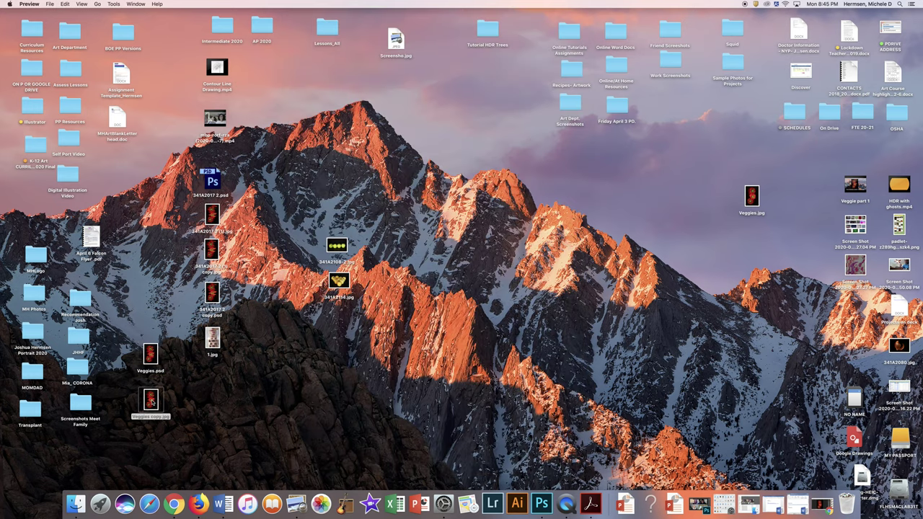
left_click_drag(187, 14, 481, 16)
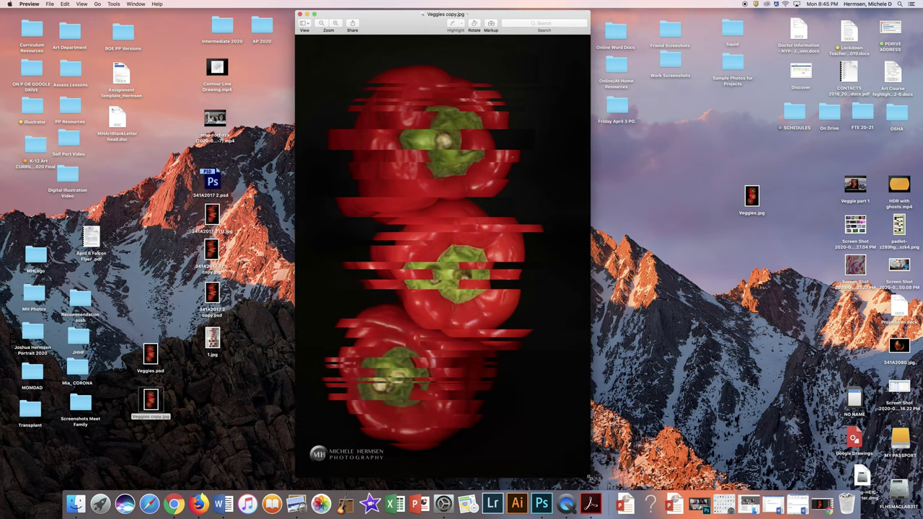
left_click_drag(590, 477, 612, 491)
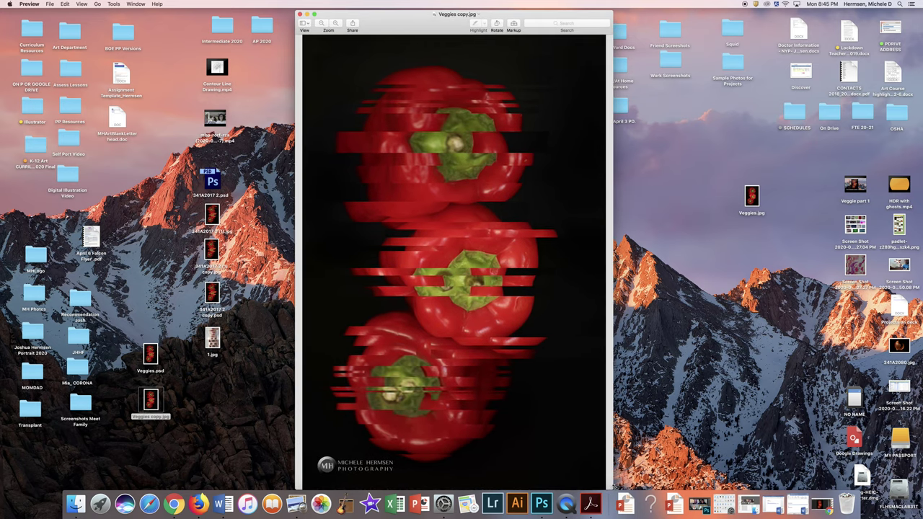